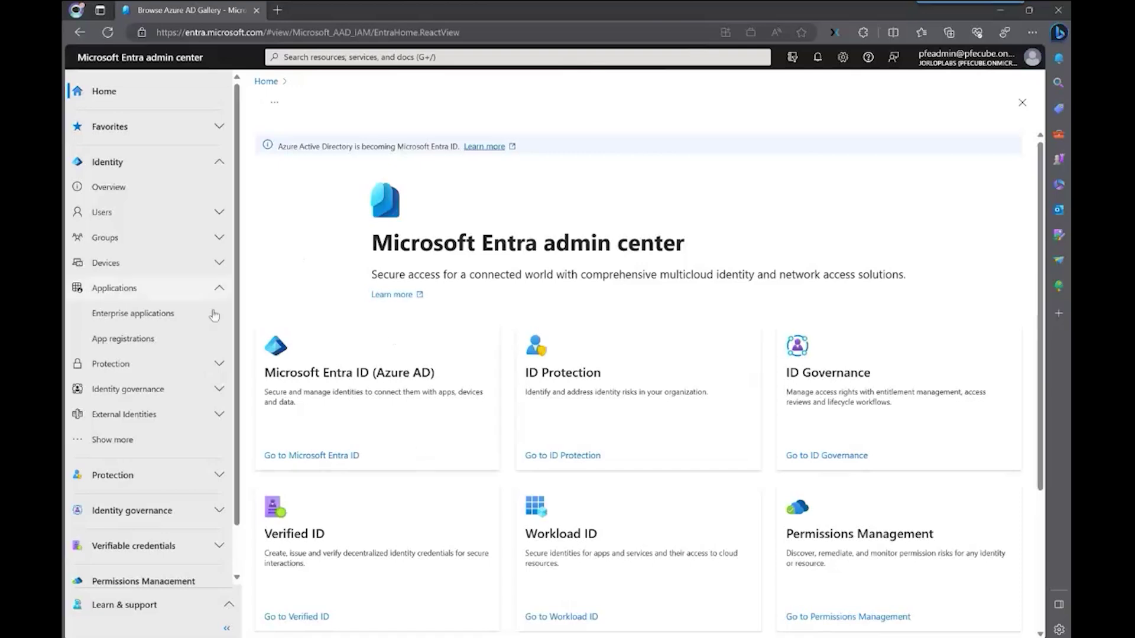
Open the Enterprise applications list, which shows 107 applications
click(155, 313)
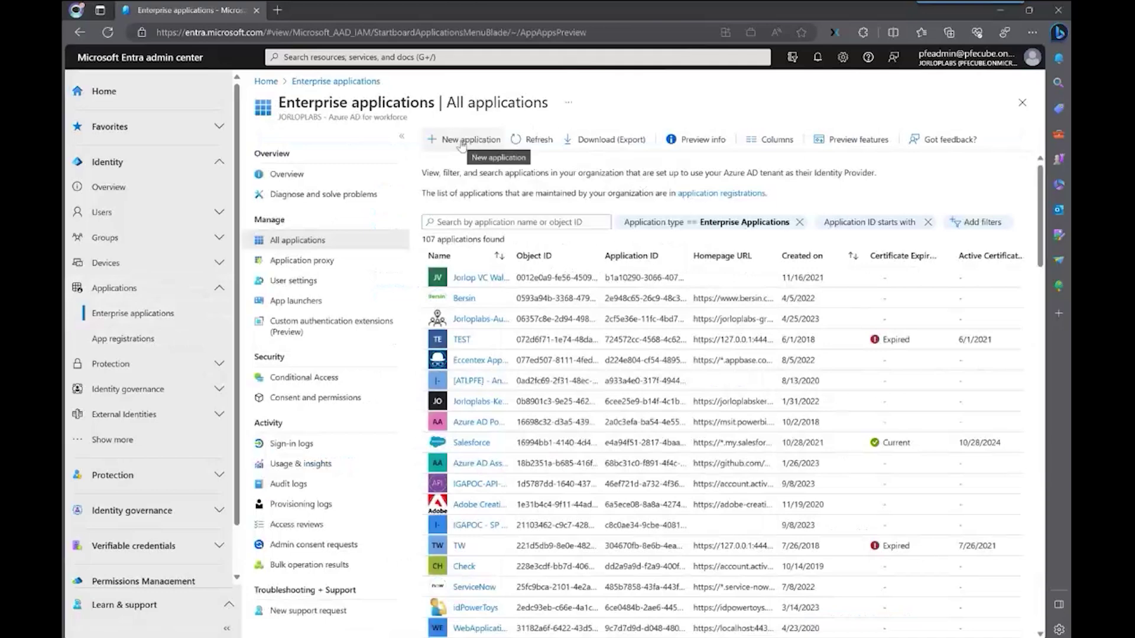
Search the app gallery for 'api-driven' and pick the API-driven Inbound User Provisioning to Microsoft Entra ID template
click(461, 146)
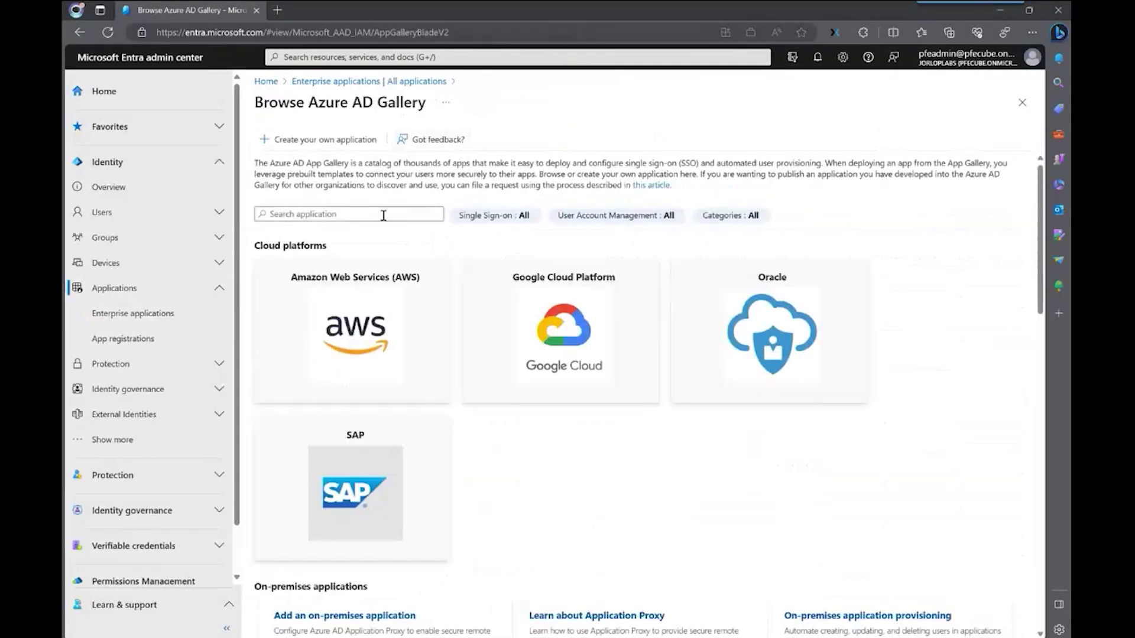
click(382, 218)
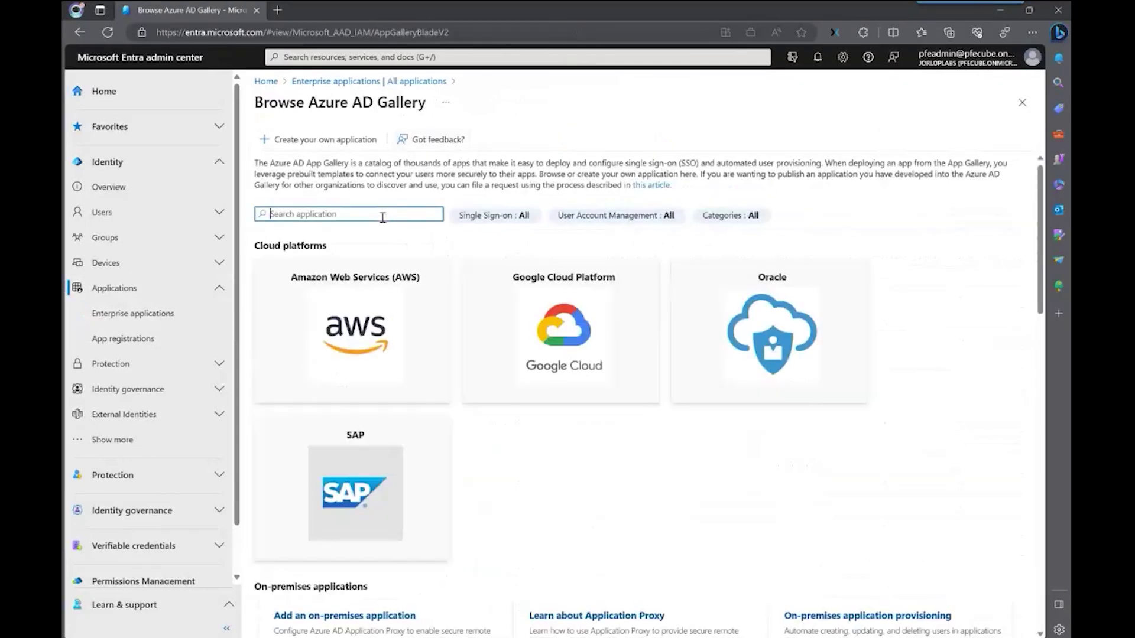
text(api-driven)
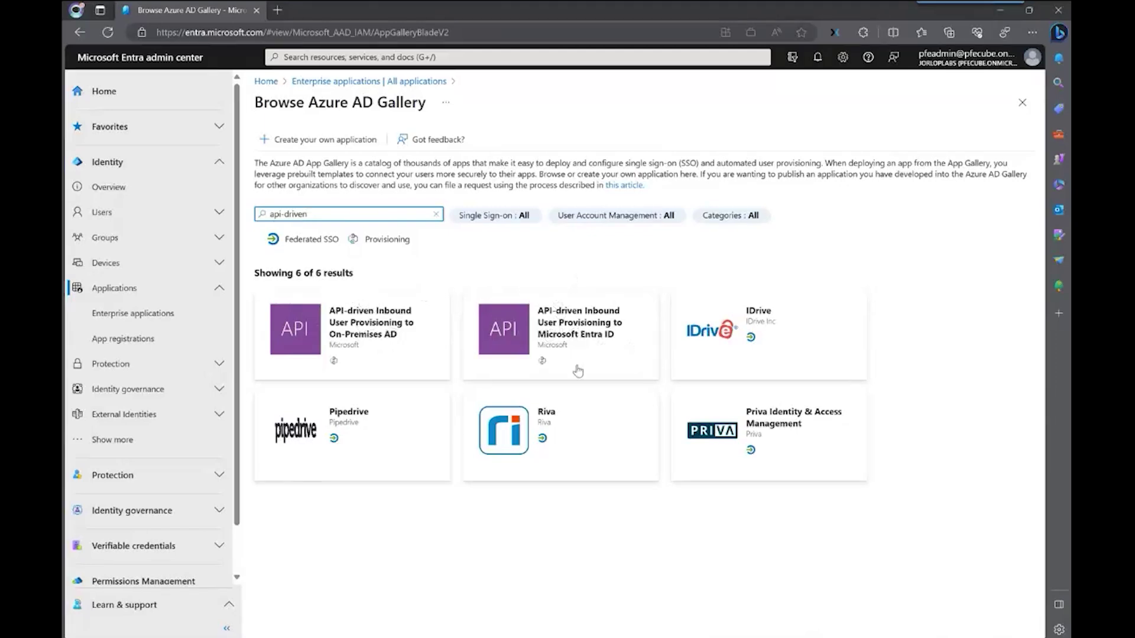
click(580, 331)
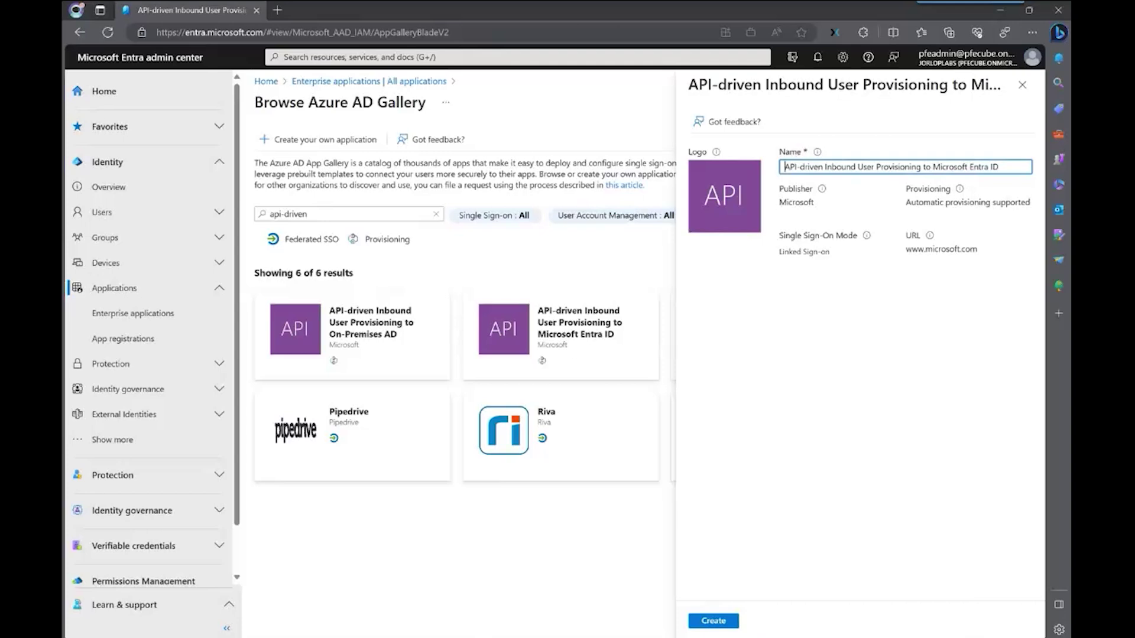
Name the app 'IGAPOC-API-driven Inbound User Provisioning to Microsoft Entra ID' and create it
text(IGAPOC)
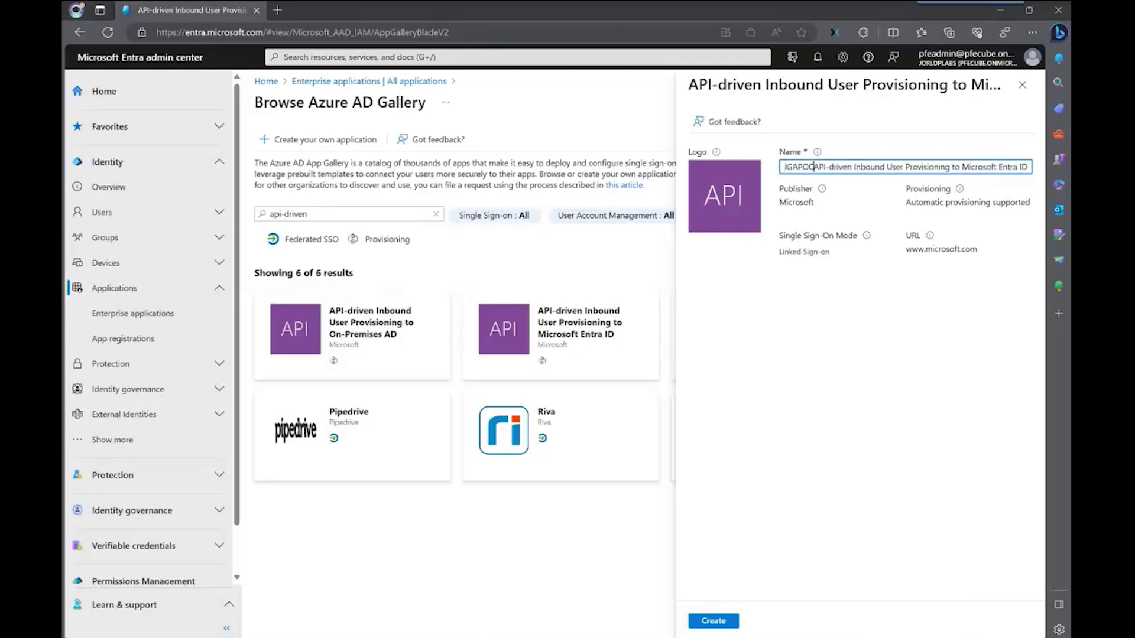
text(-)
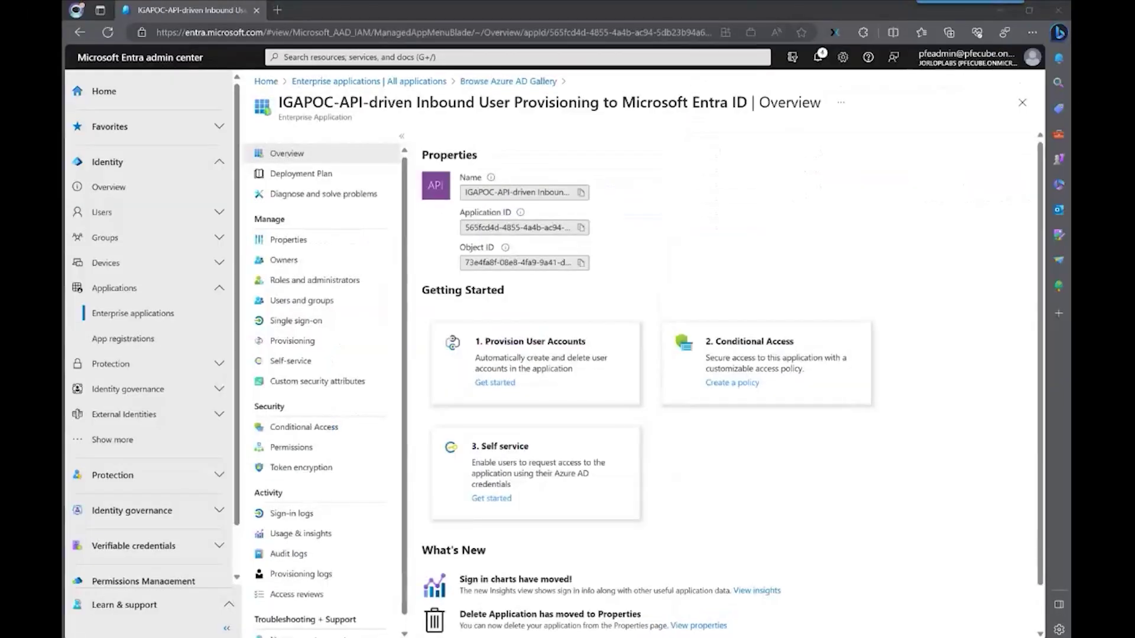
click(307, 349)
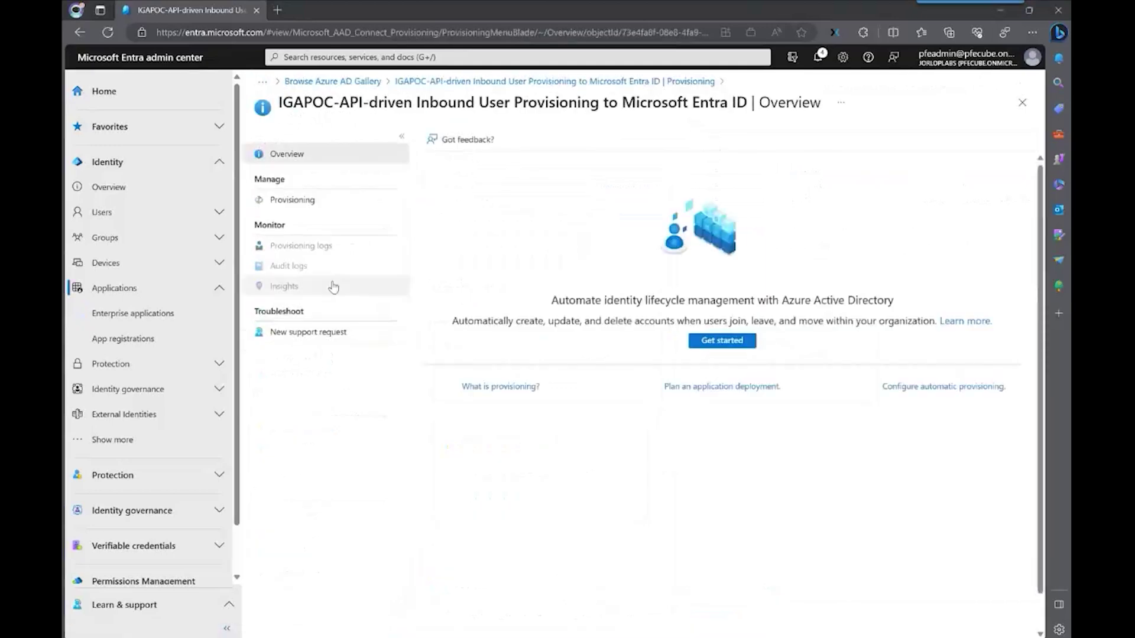
Start provisioning setup and choose Automatic as the provisioning mode
click(732, 347)
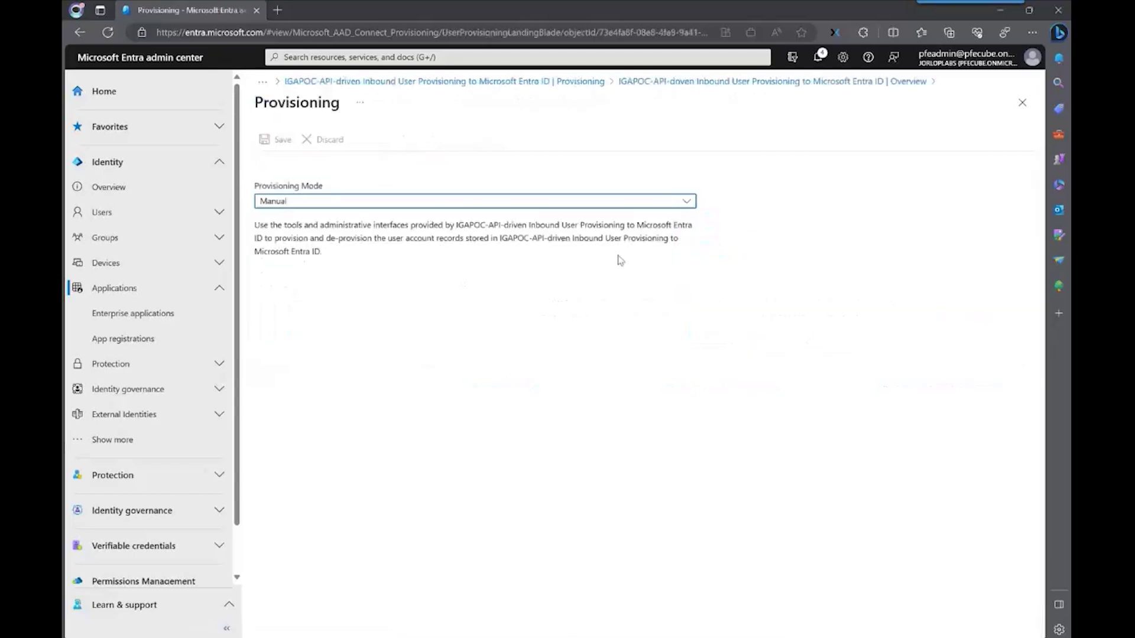
click(686, 202)
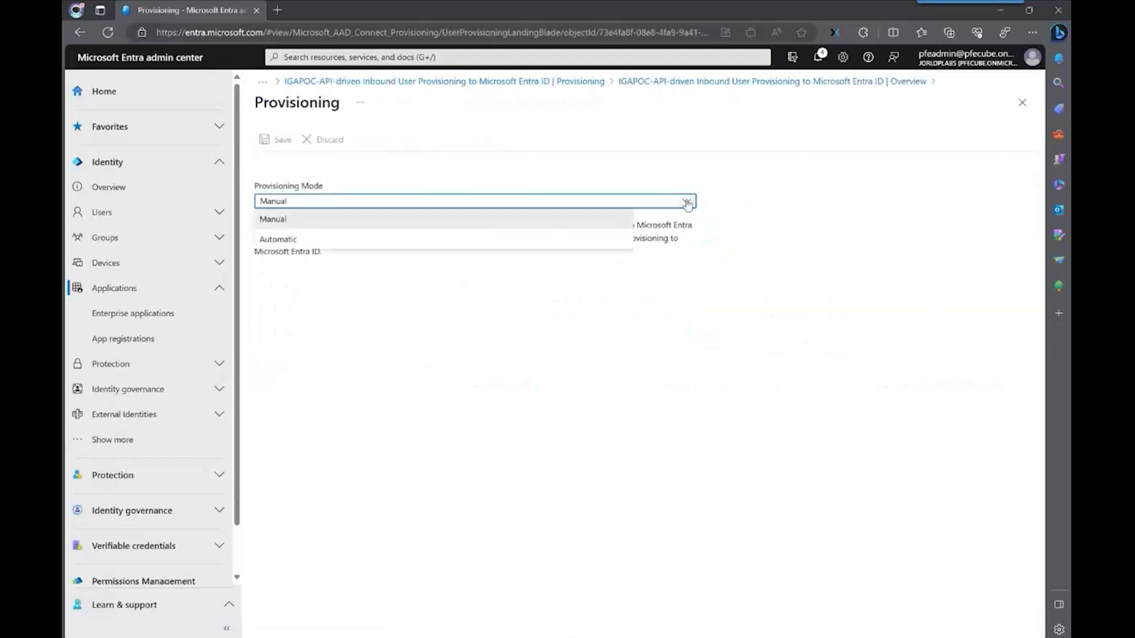
click(324, 242)
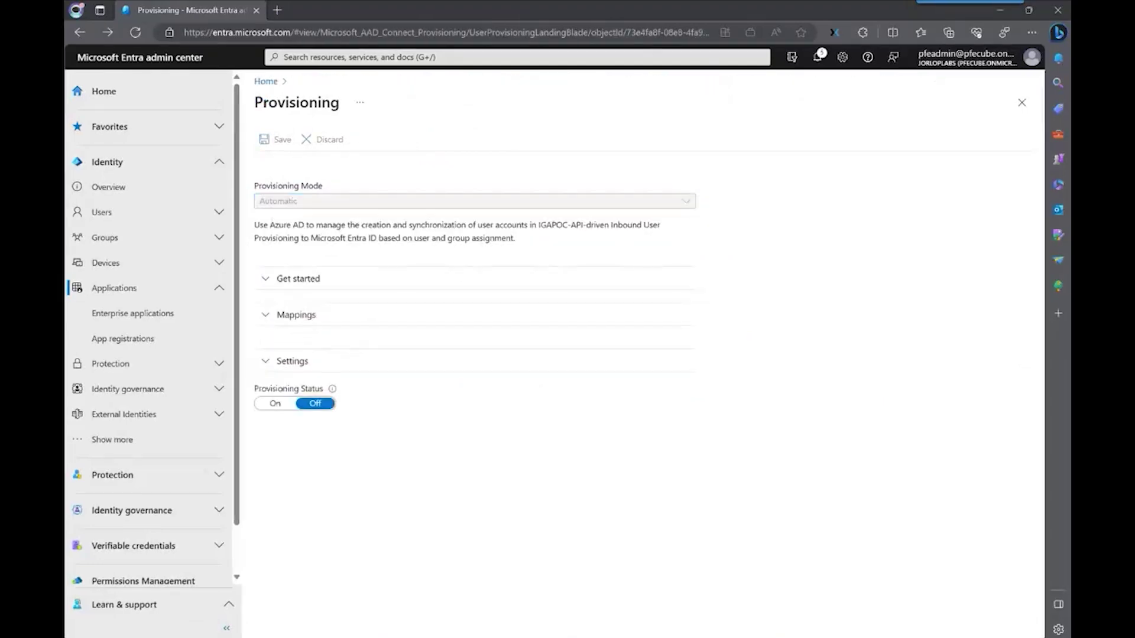
click(268, 318)
click(449, 398)
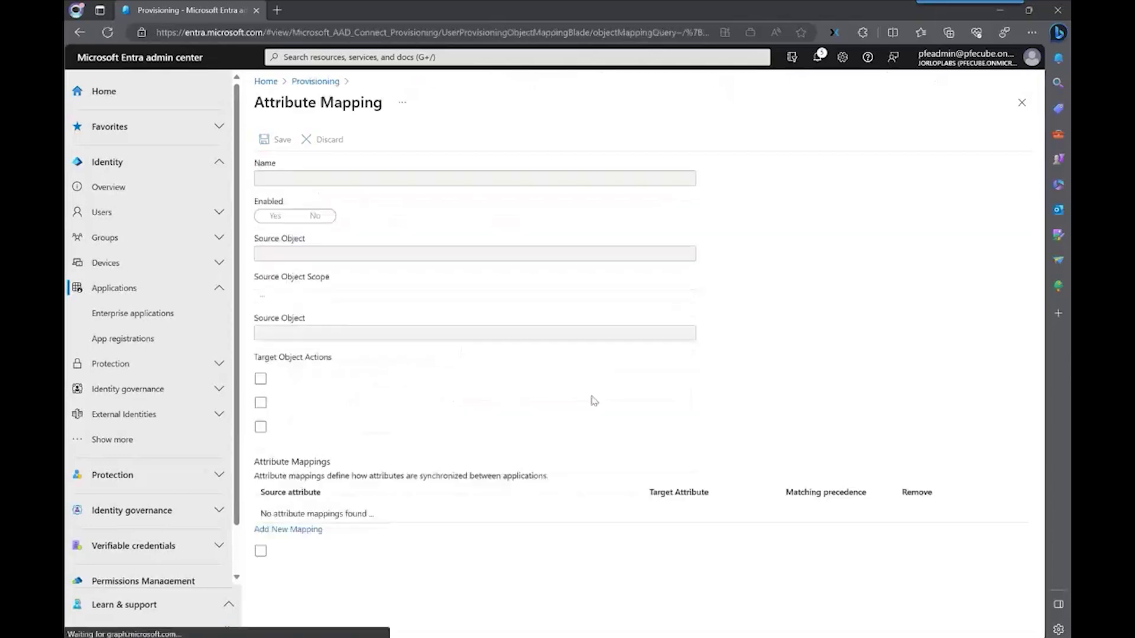
scroll(907, 294, down, 4)
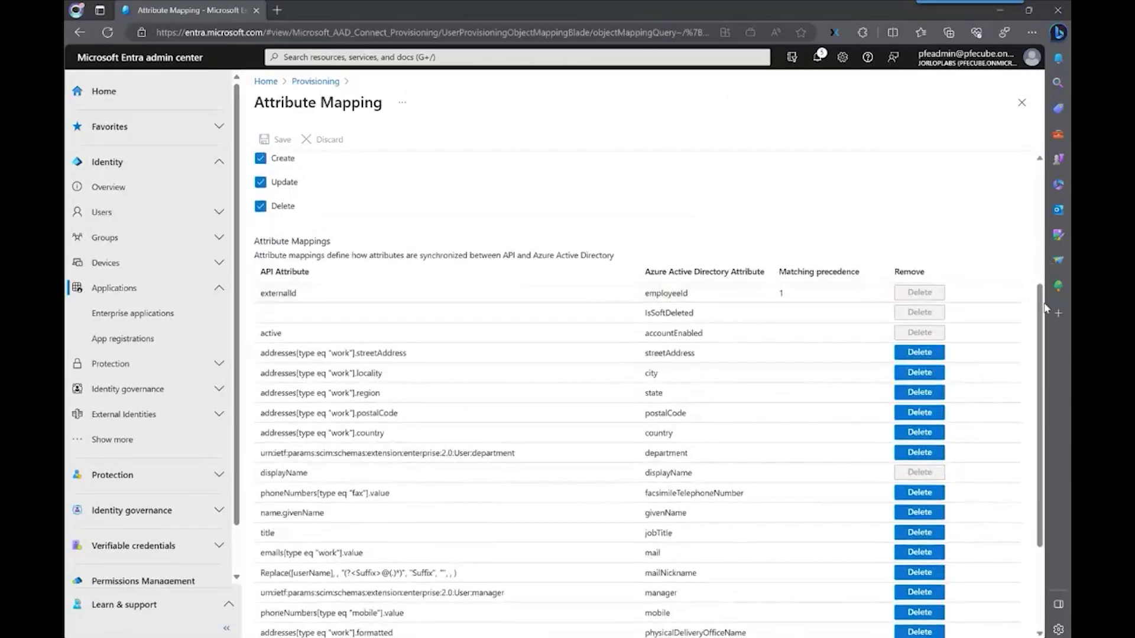
scroll(1040, 331, down, 3)
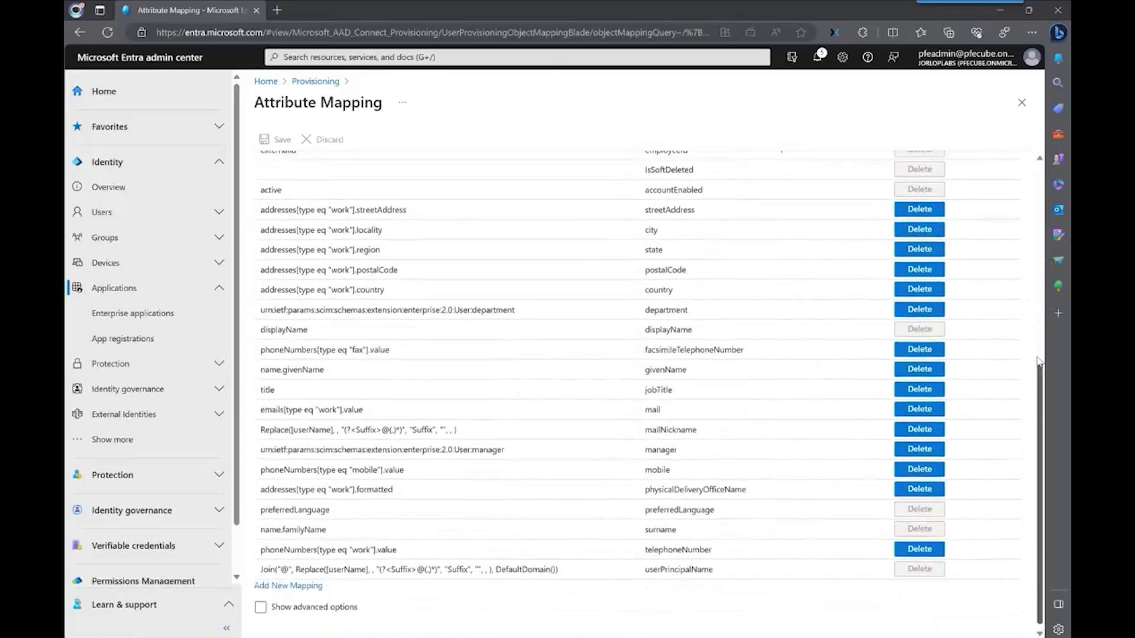
scroll(1038, 360, up, 3)
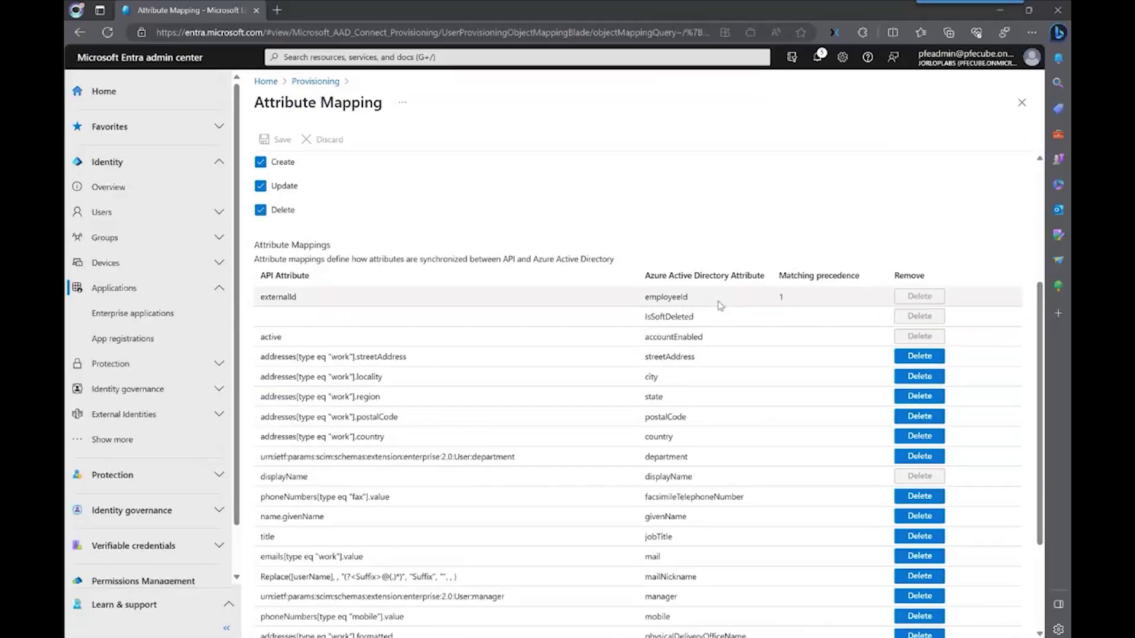
scroll(719, 305, down, 3)
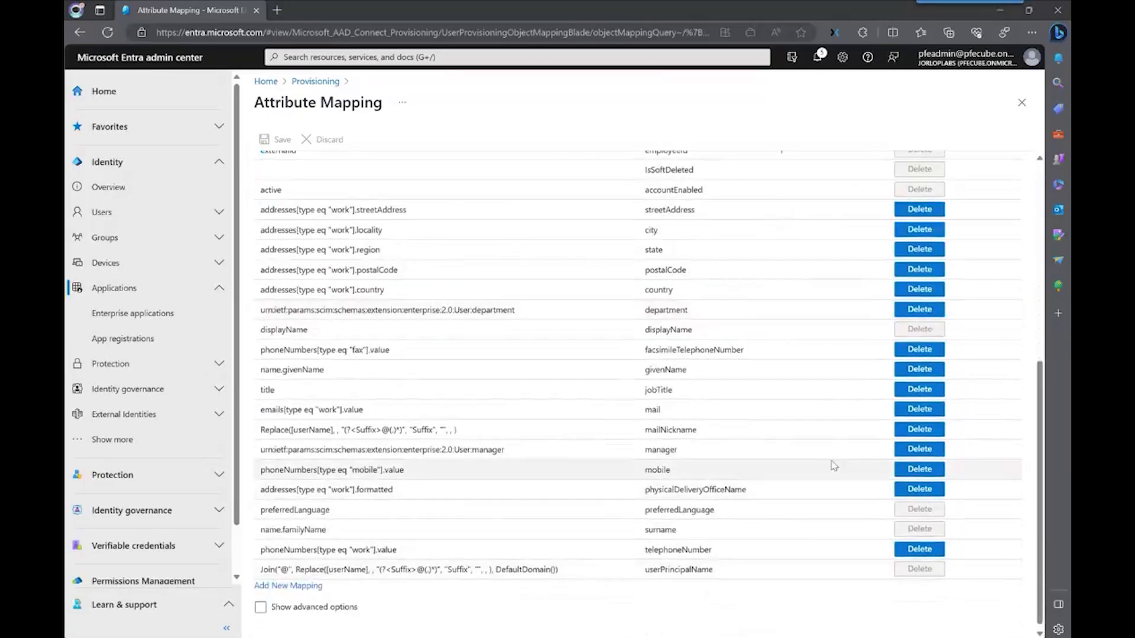
scroll(833, 466, down, 1)
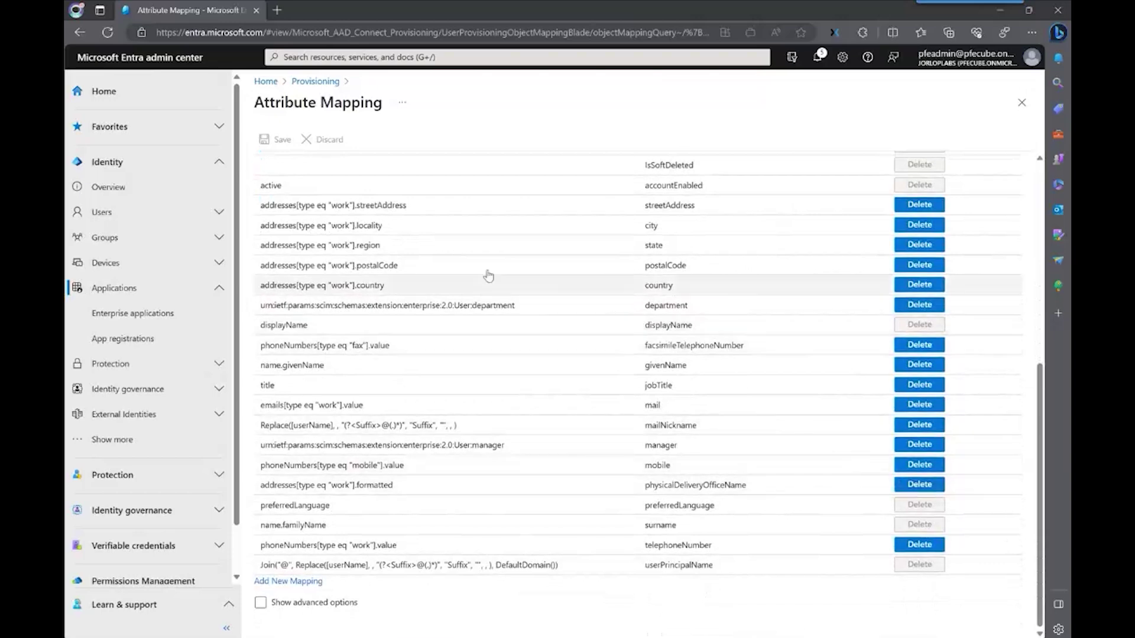
click(298, 581)
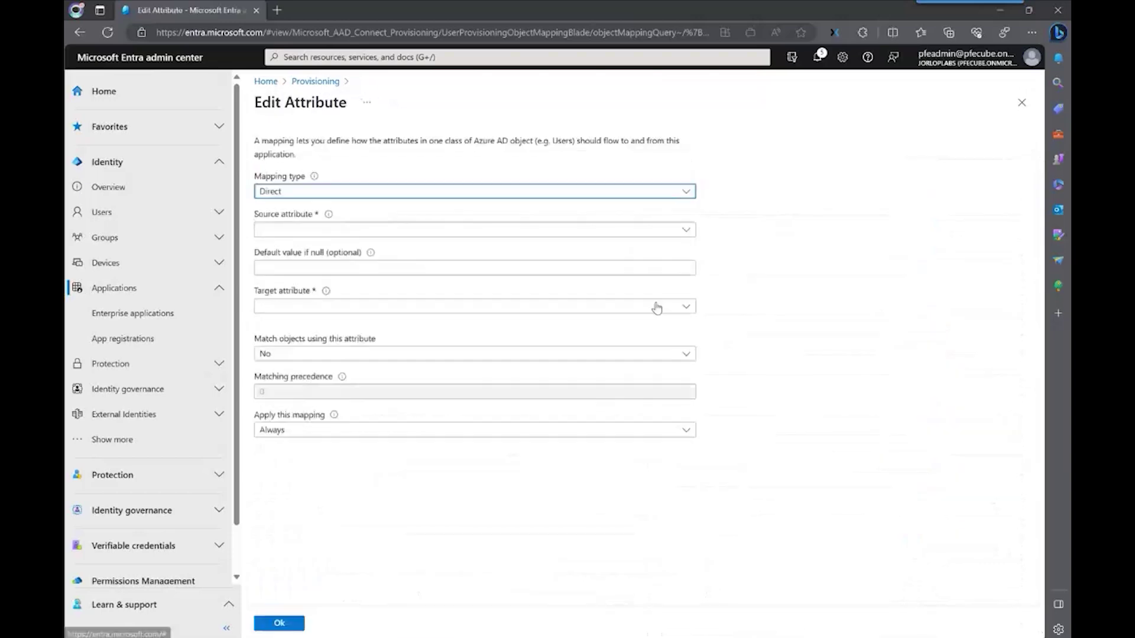
click(347, 196)
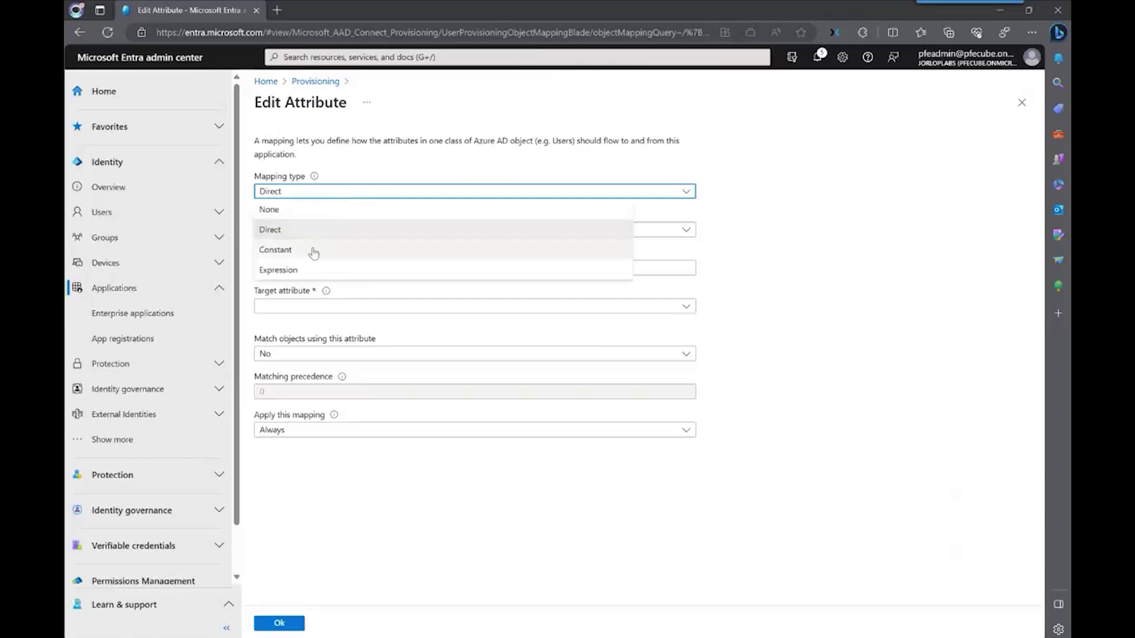
click(312, 270)
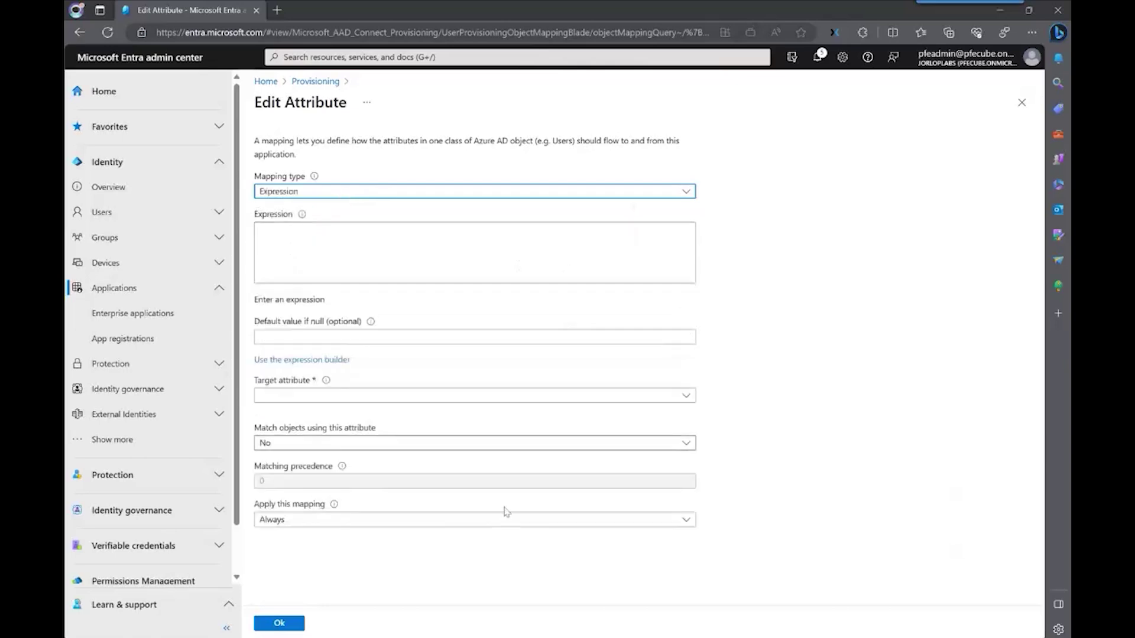
click(79, 32)
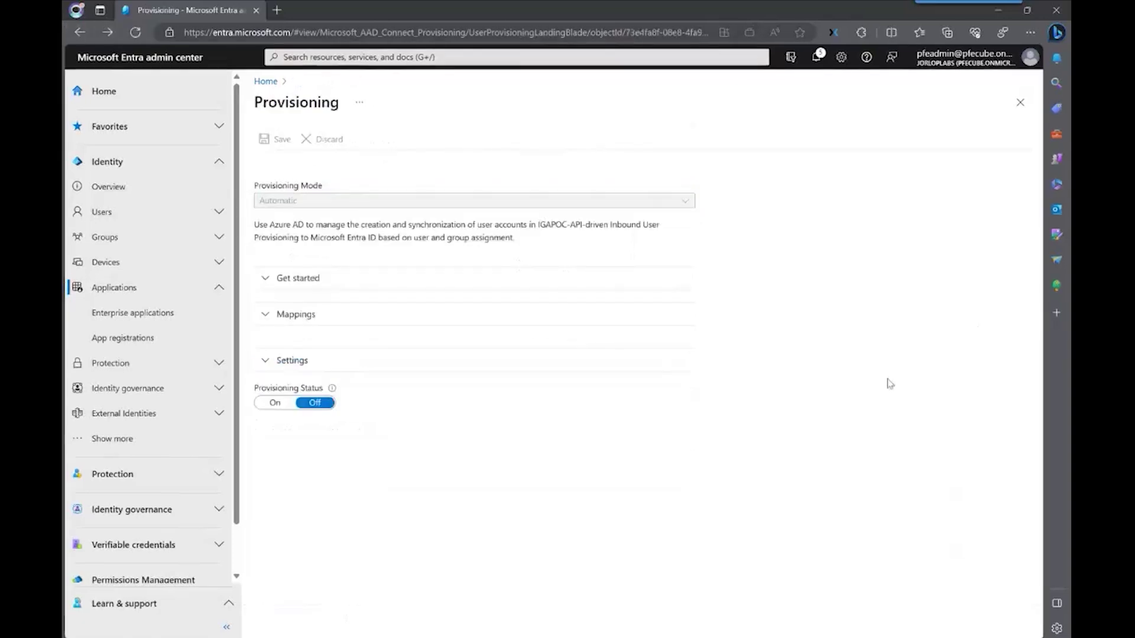
Set Provisioning Status to On under Settings, save it, and return to the overview
click(270, 361)
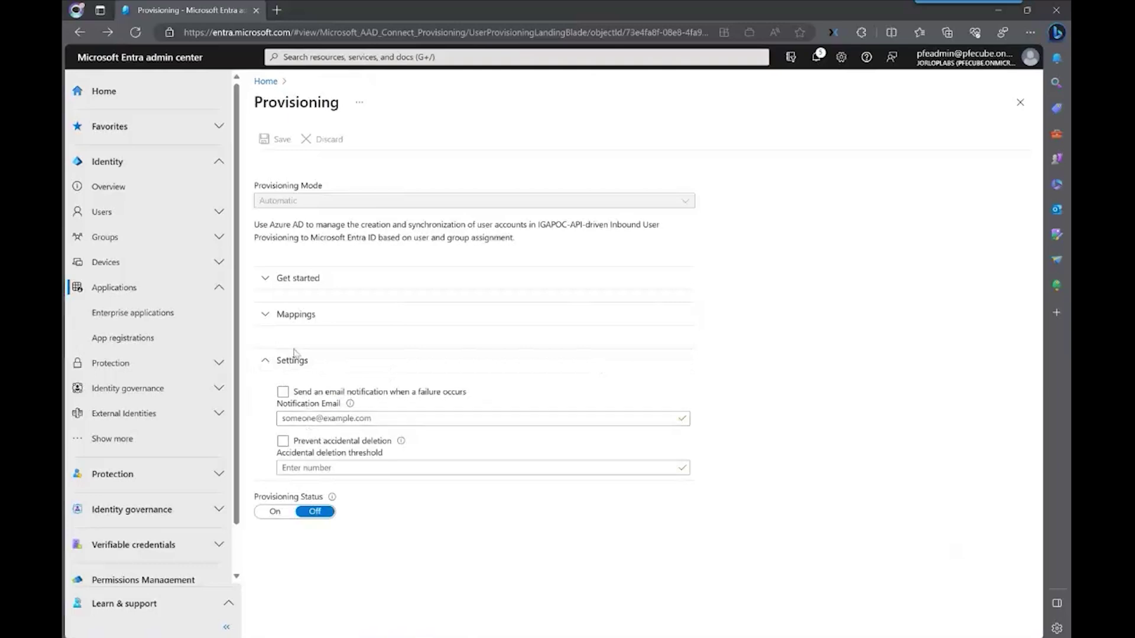
click(263, 513)
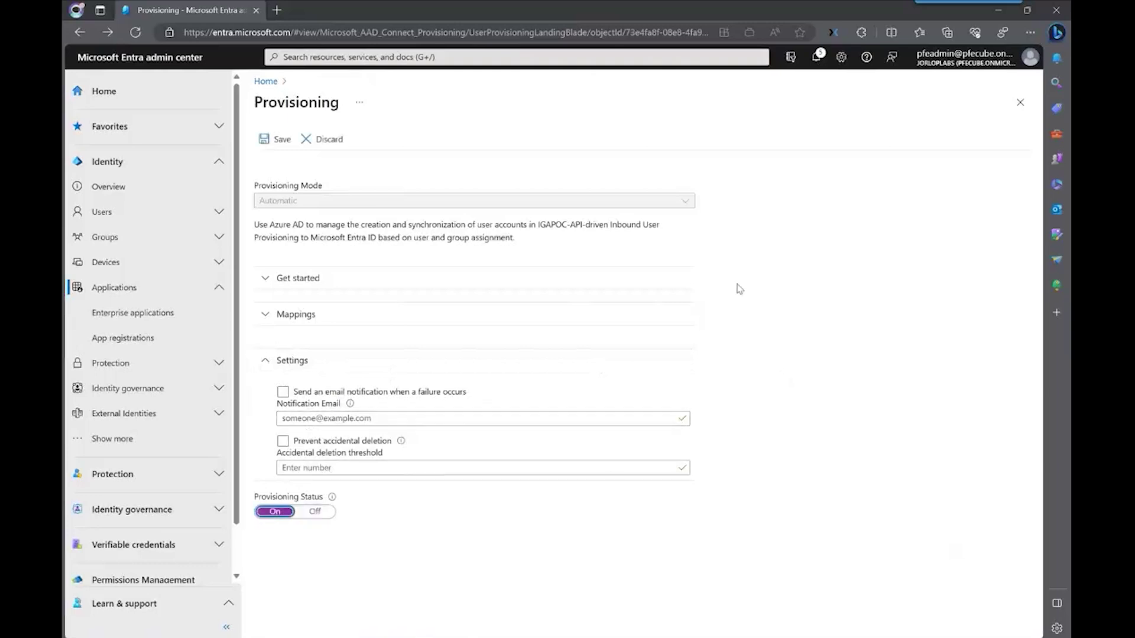
click(263, 142)
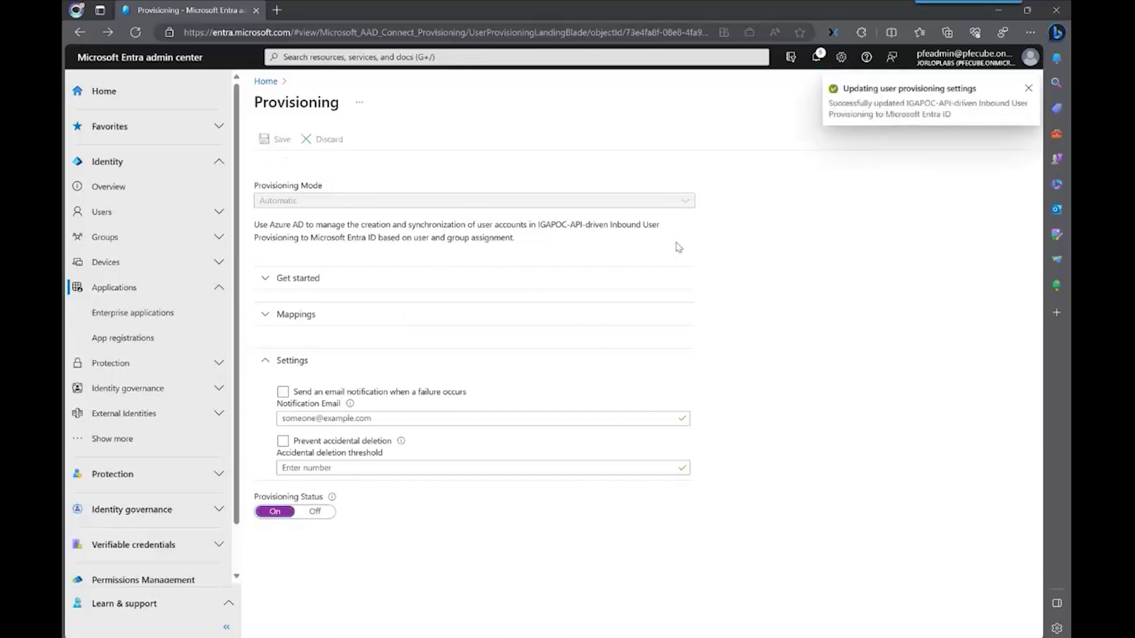
click(70, 29)
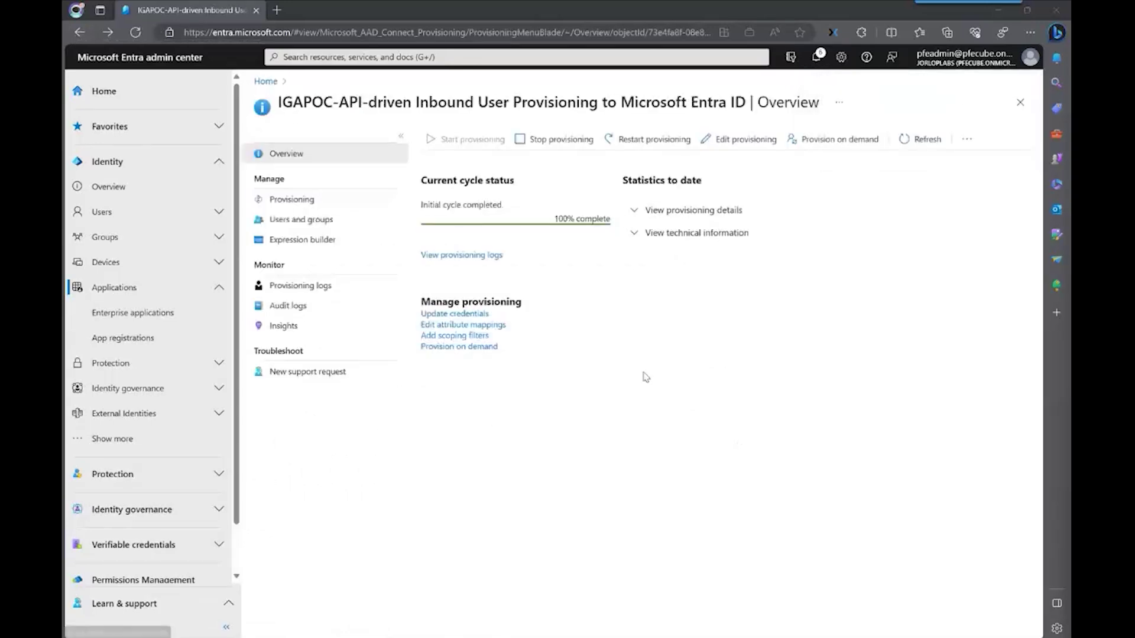
Reveal and select the app's Provisioning API Endpoint URL on its Overview page
click(638, 234)
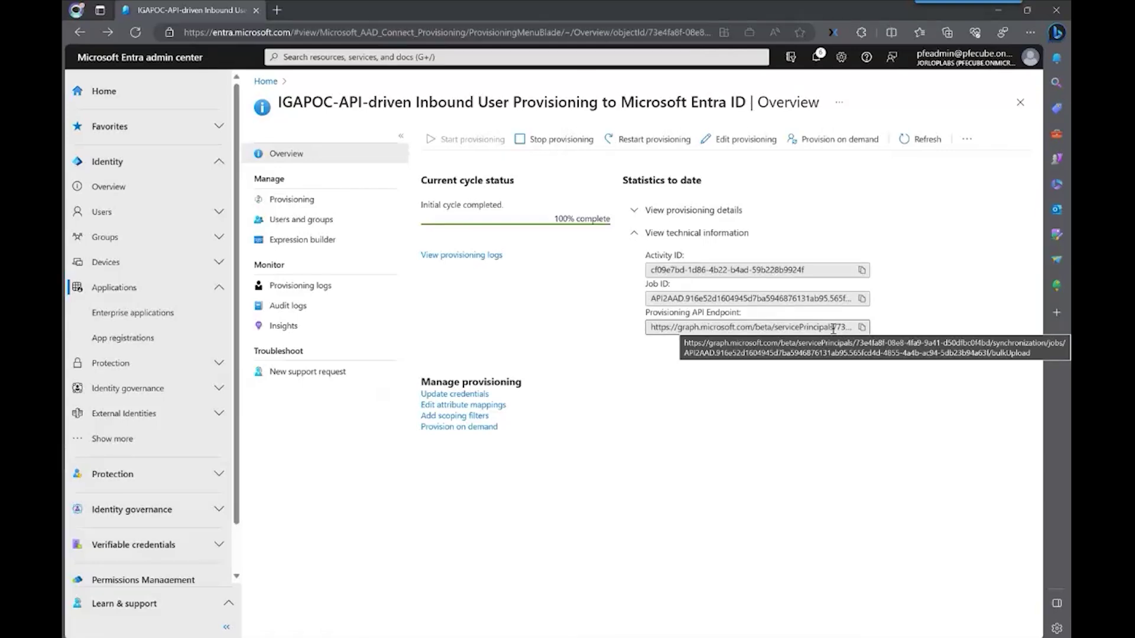
key(ctrl+plus)
key(ctrl+plus)
key(ctrl+plus)
scroll(960, 476, down, 2)
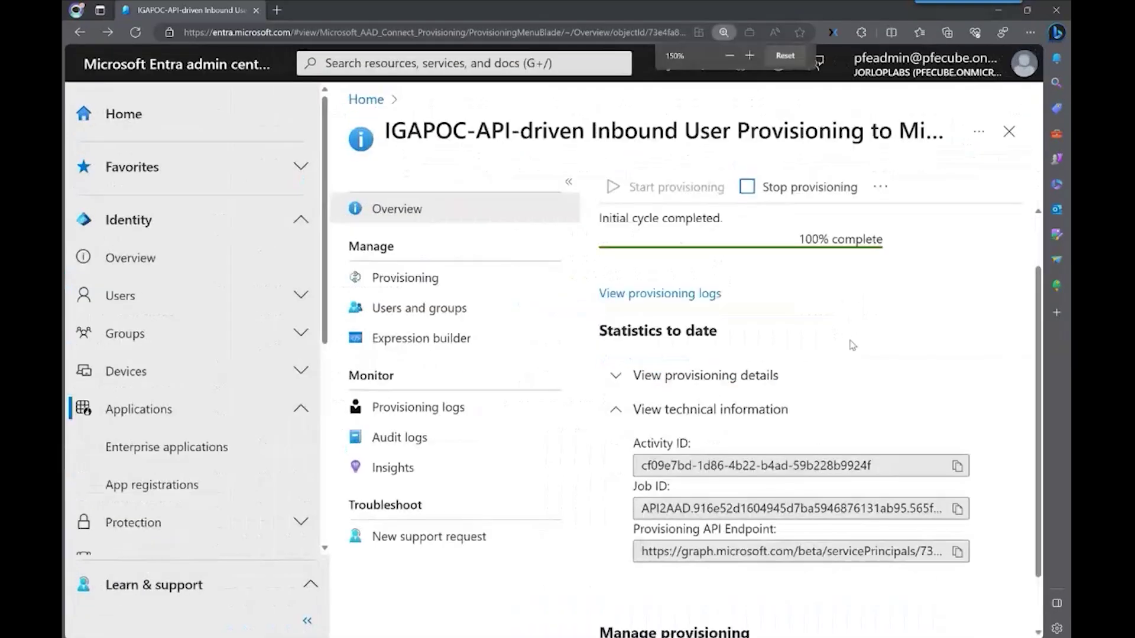
click(957, 483)
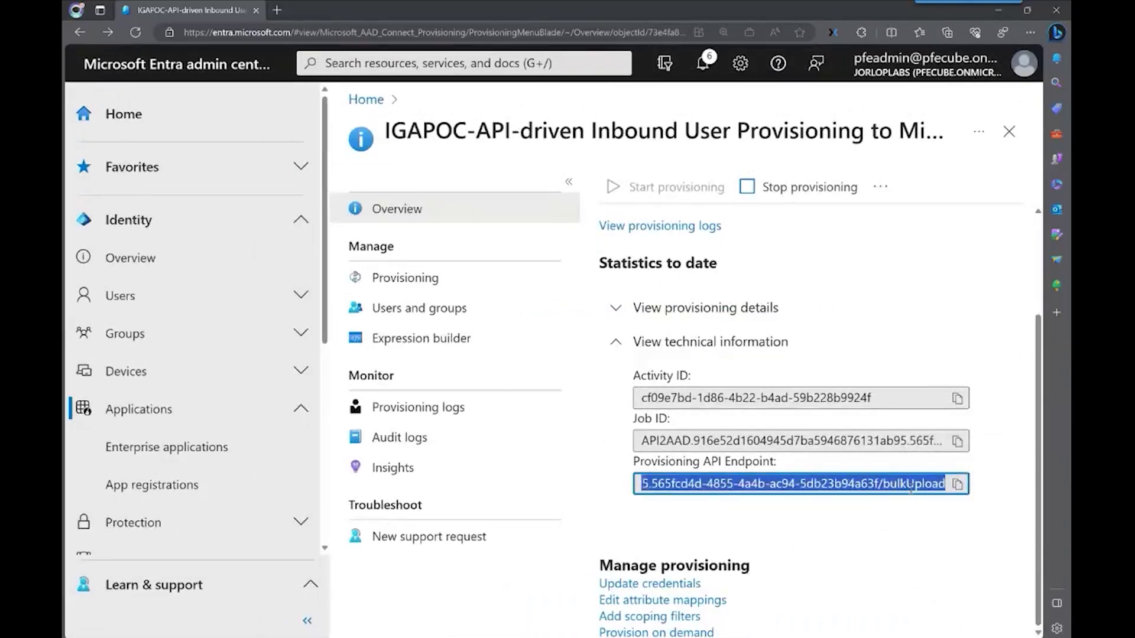
click(946, 485)
drag(945, 483, 631, 493)
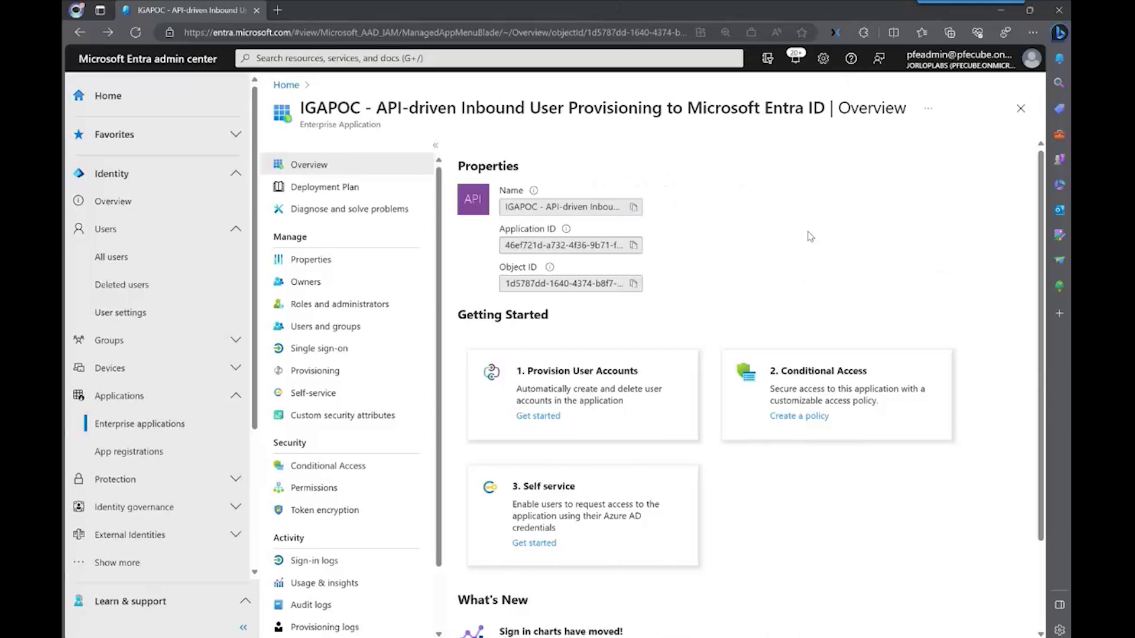
Open Graph Explorer in a new tab and confirm it is signed in to JORLOPLABS
click(279, 10)
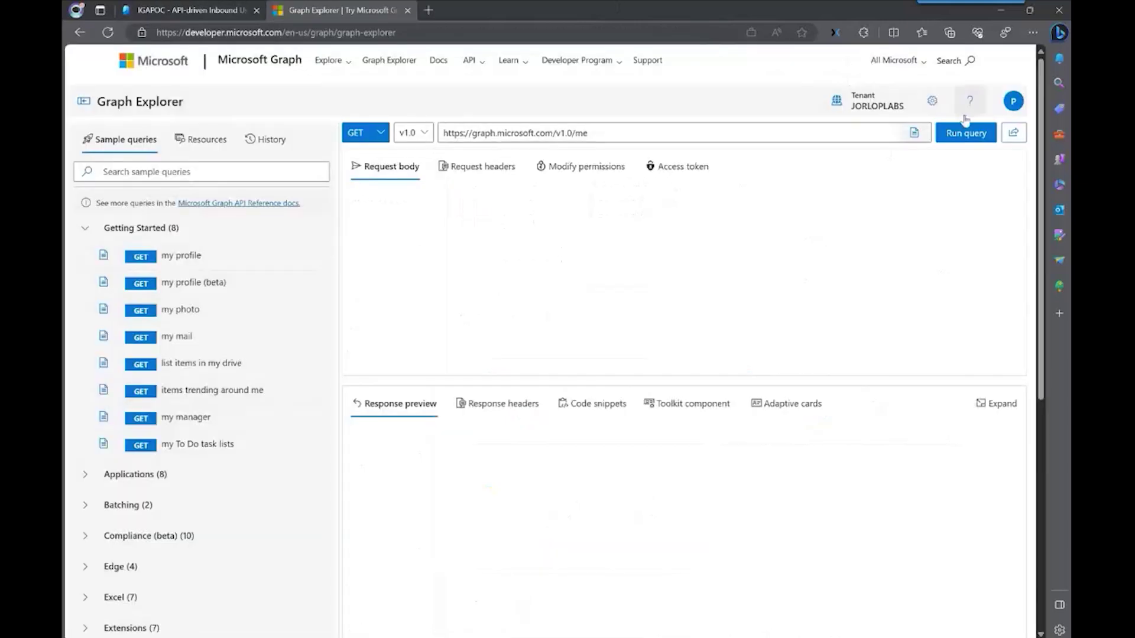
click(1014, 102)
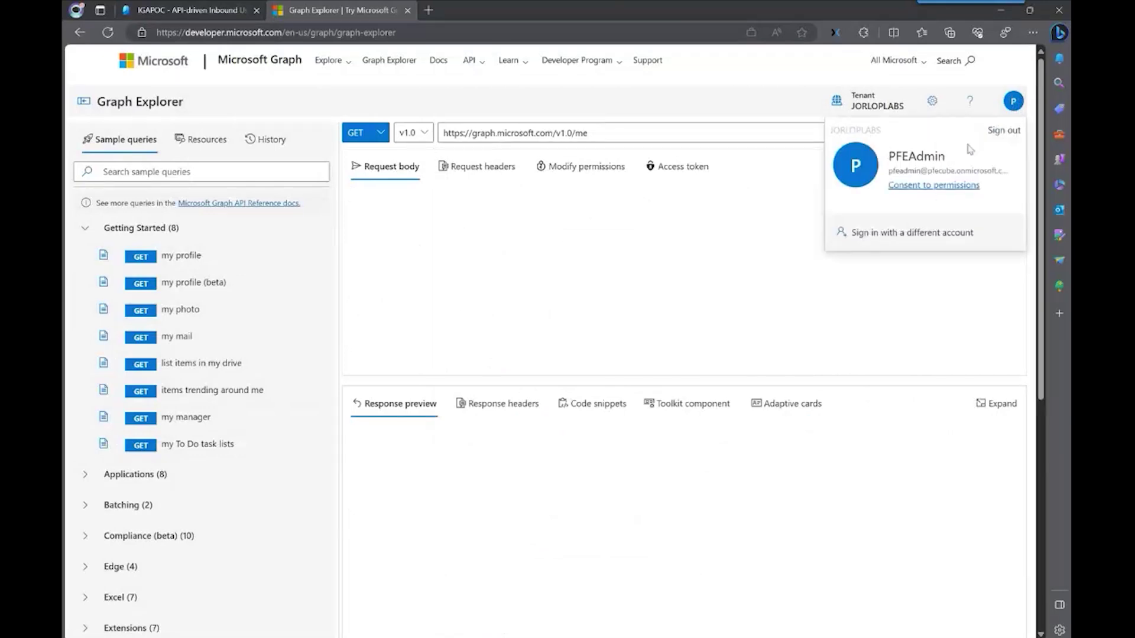
click(1013, 101)
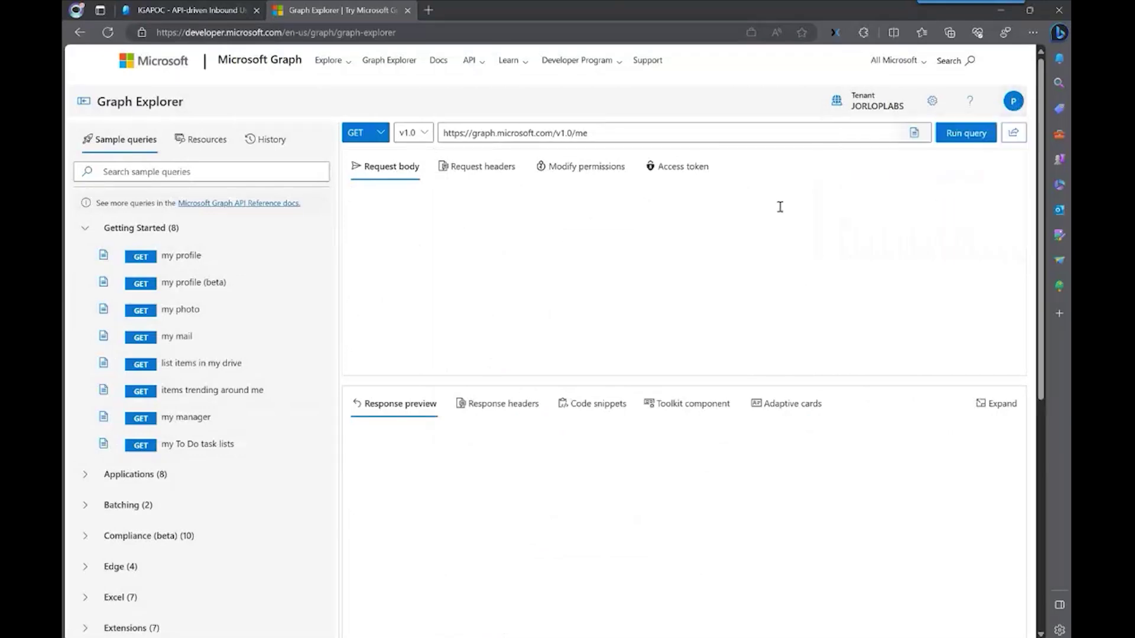
click(176, 11)
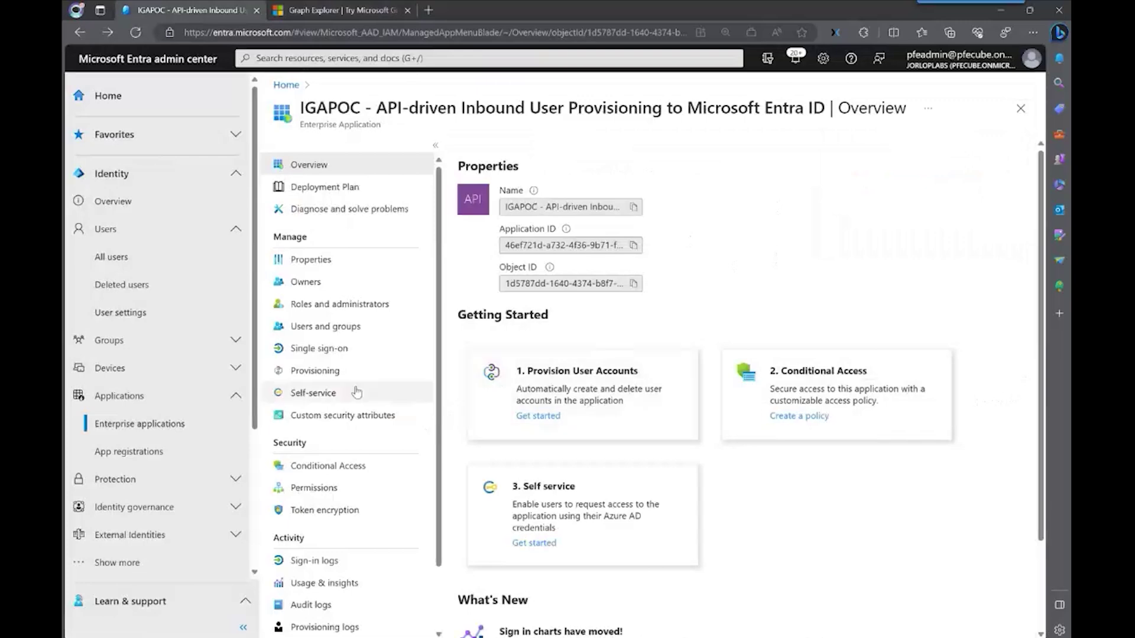
Copy the Provisioning API Endpoint from the technical information and select Graph Explorer's request URL
click(328, 378)
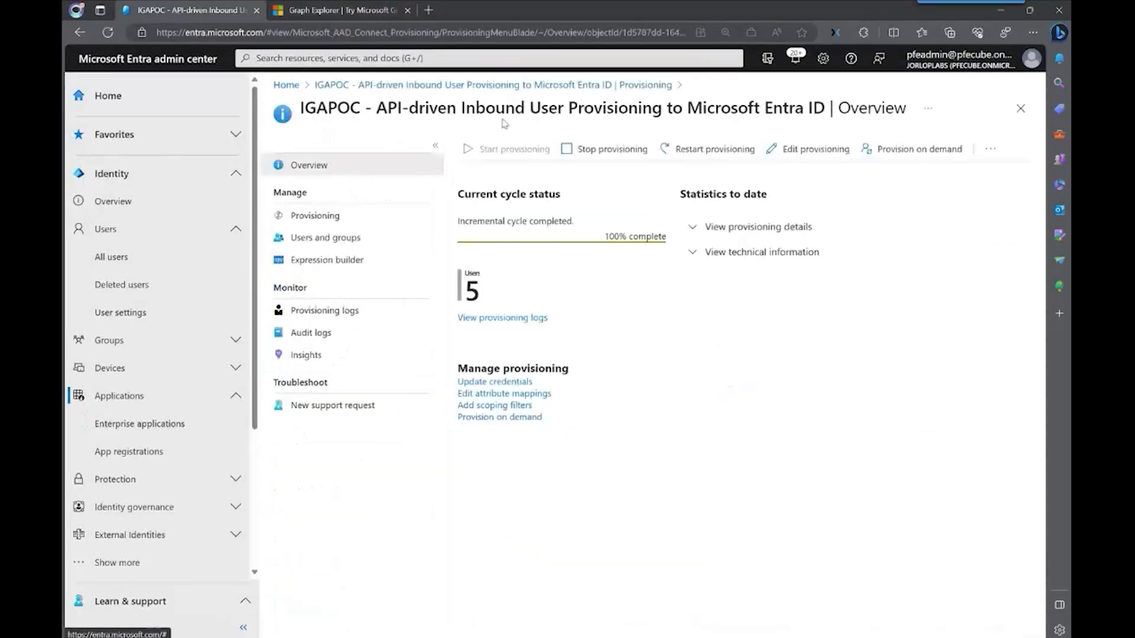
click(693, 258)
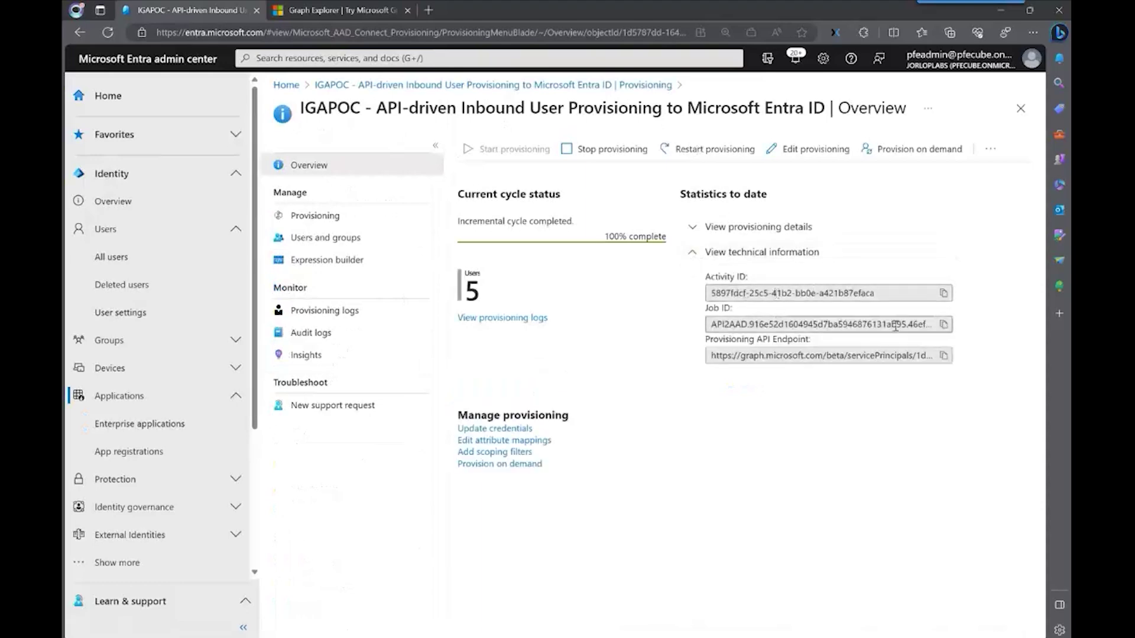
click(943, 355)
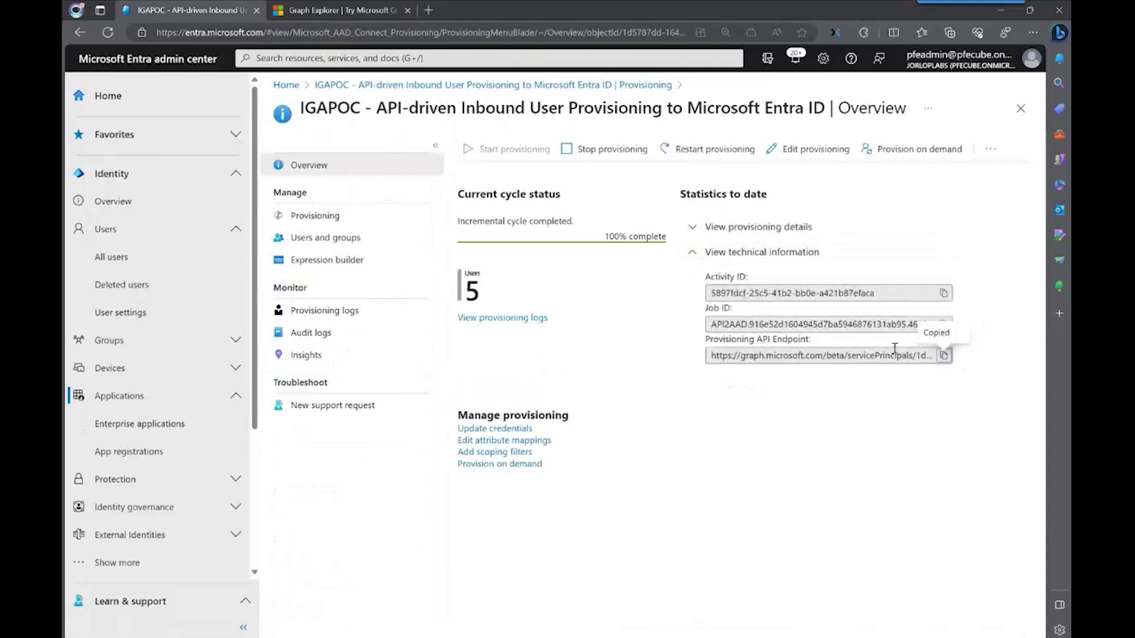
click(359, 11)
drag(608, 134, 385, 132)
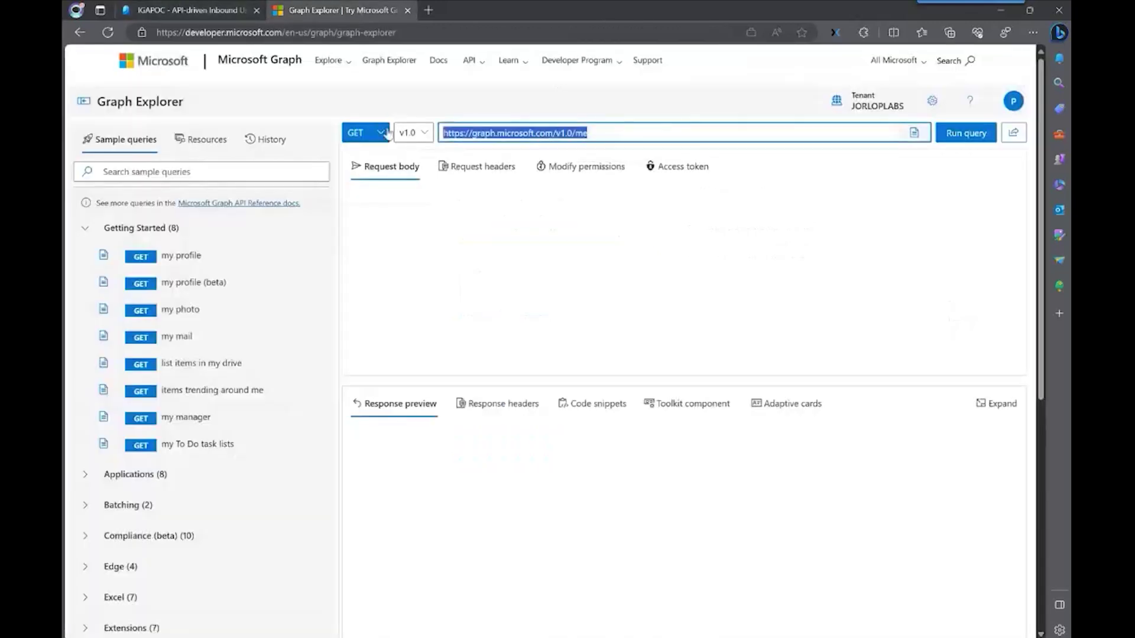
Point the request at the bulkUpload endpoint and add header content-type: application/scim+json
key(ctrl+v)
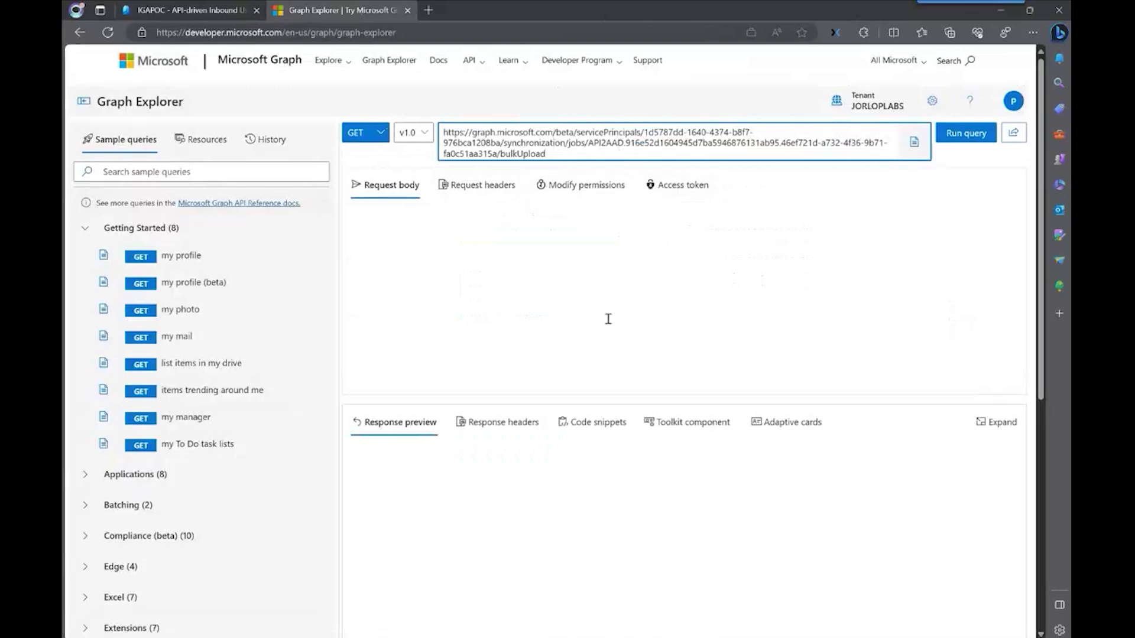
click(480, 187)
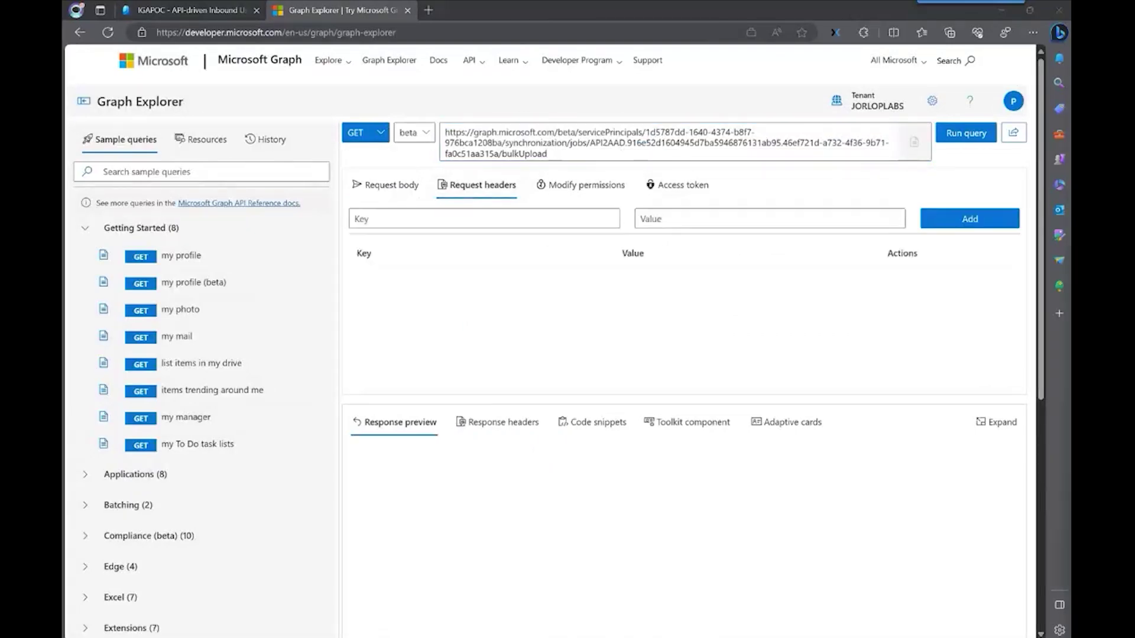
click(442, 218)
click(442, 218)
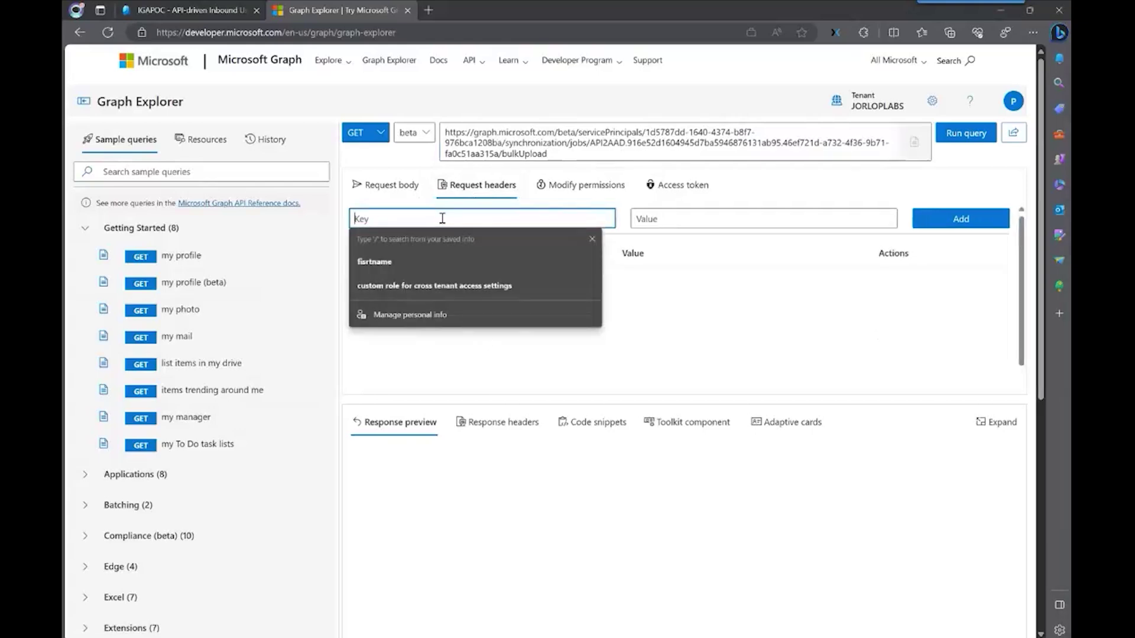
text(content-)
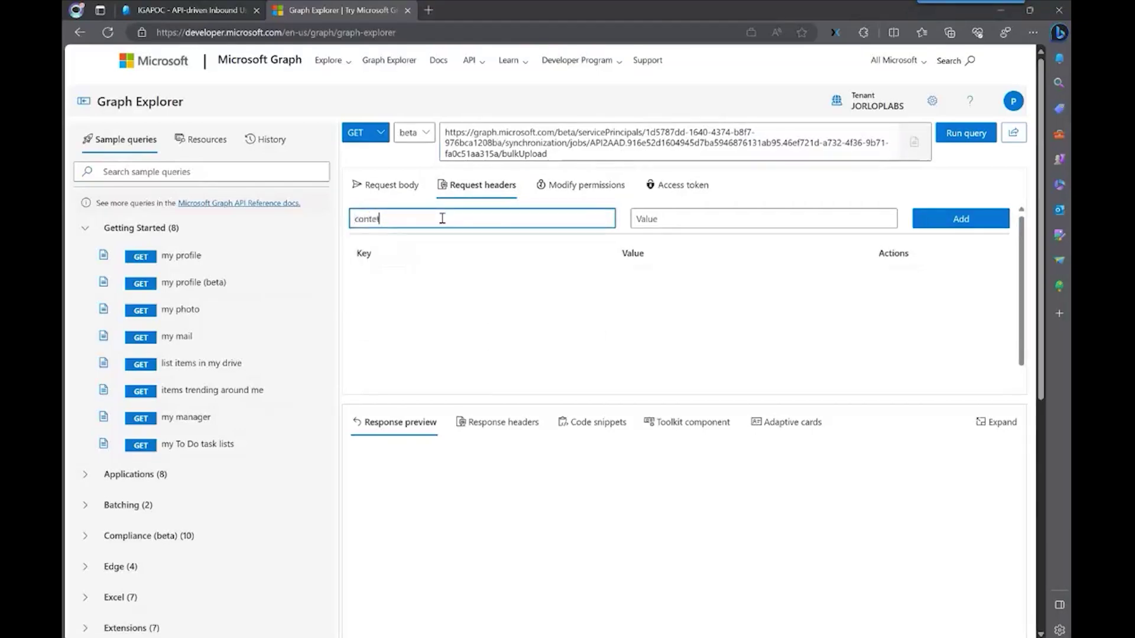
text(type)
click(680, 219)
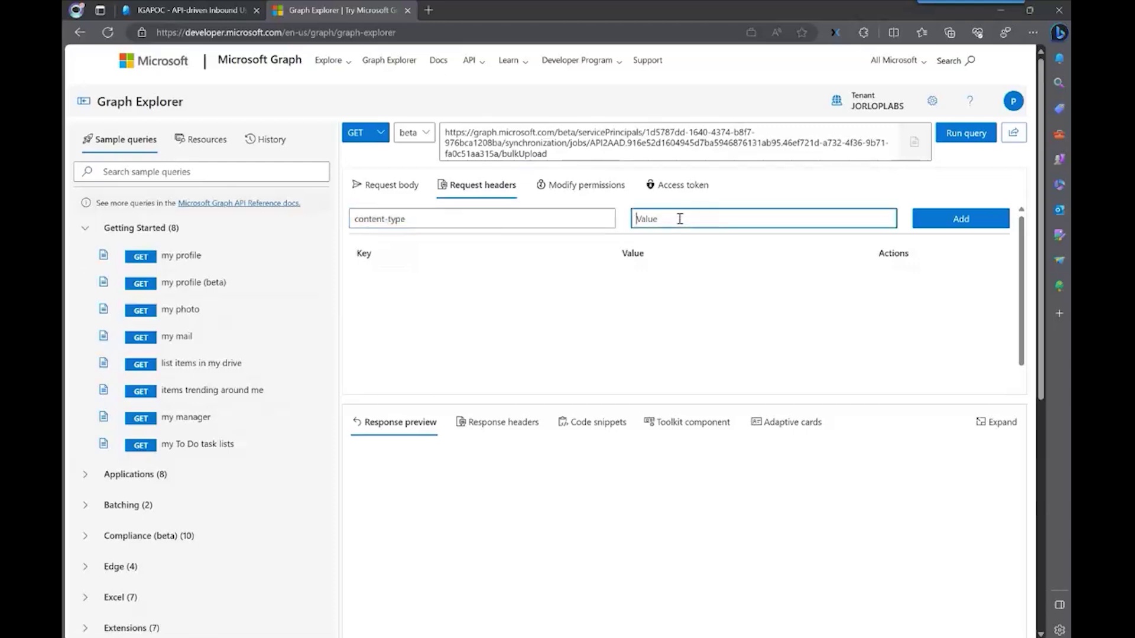
text(apl)
text(pplication)
text(/scim)
text(+json)
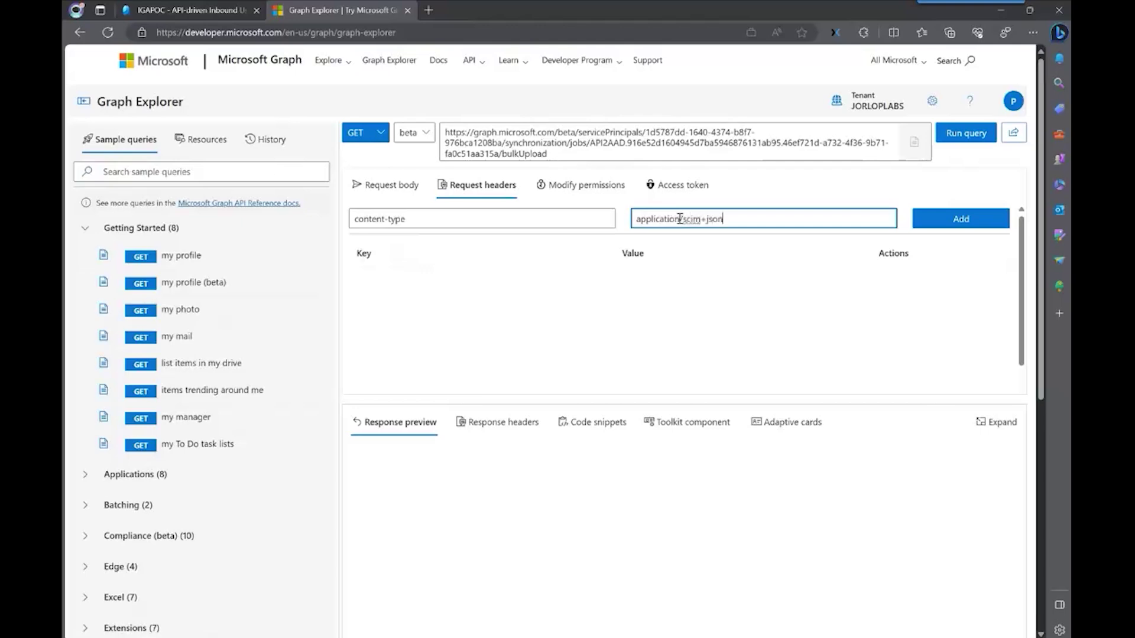
click(970, 221)
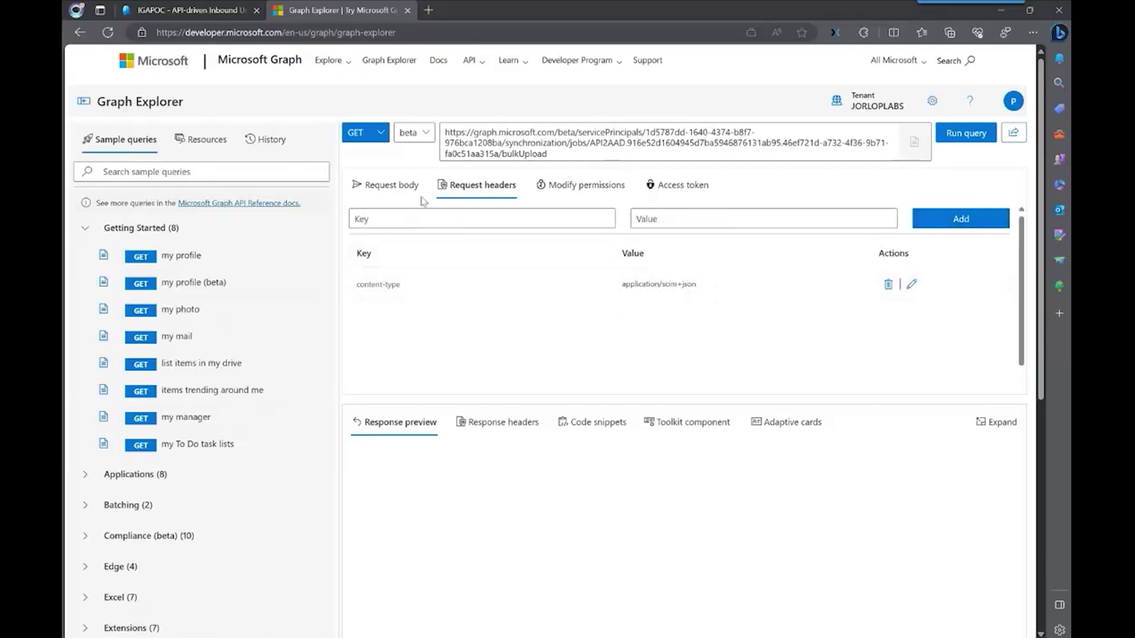
click(400, 187)
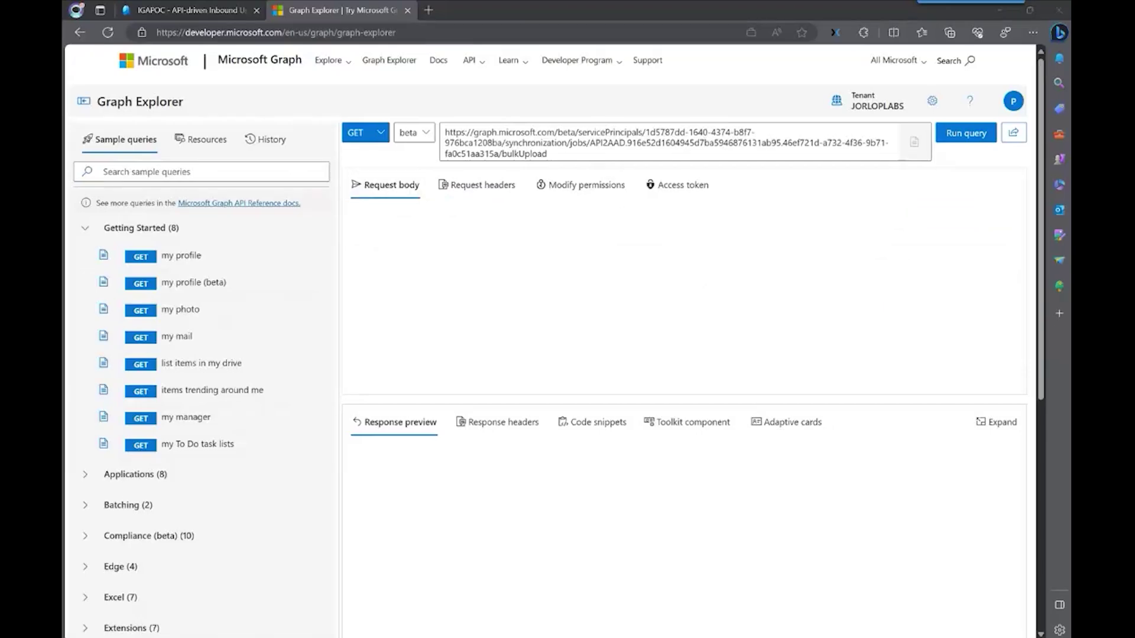
key(alt+Tab)
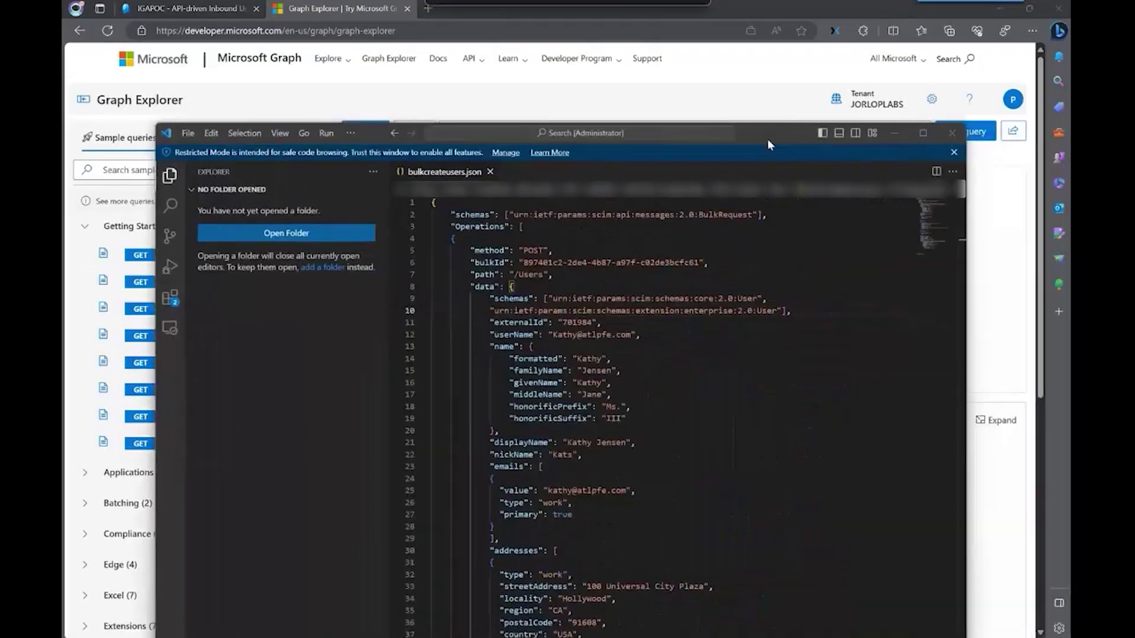
Maximize VS Code, review bulkcreateusers.json, and select its entire SCIM BulkRequest payload
click(920, 128)
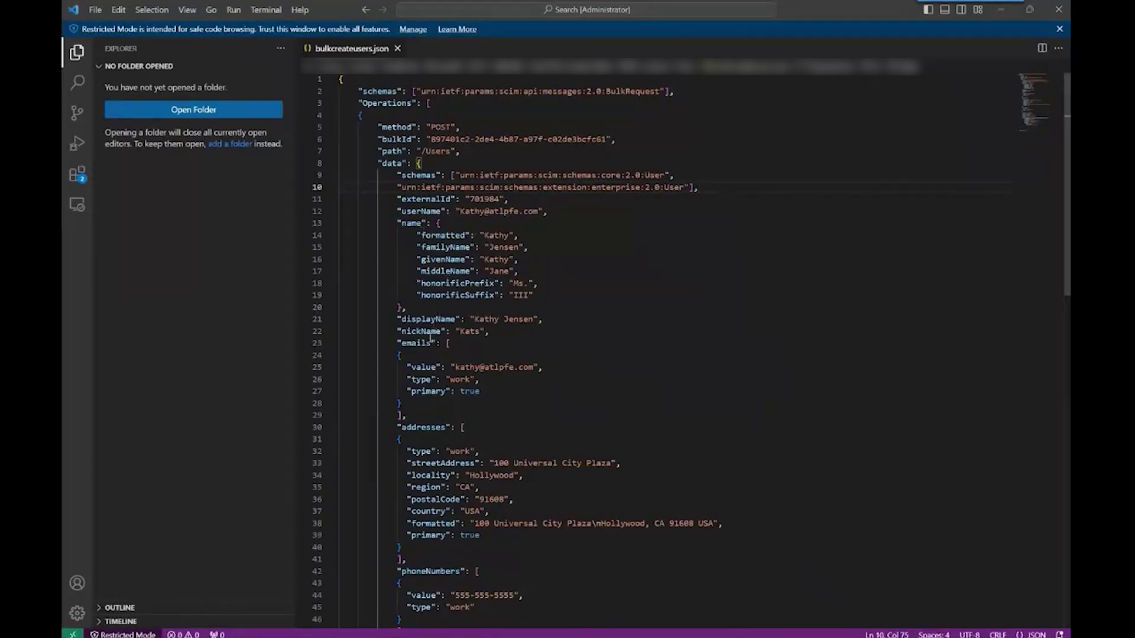
scroll(626, 426, down, 4)
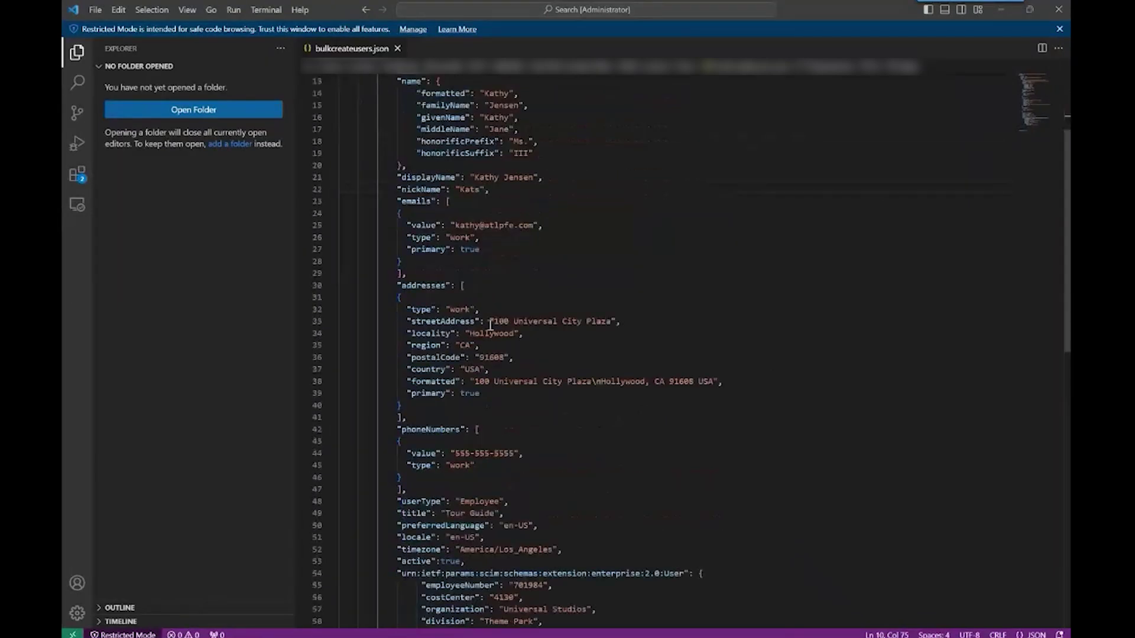
scroll(490, 326, down, 4)
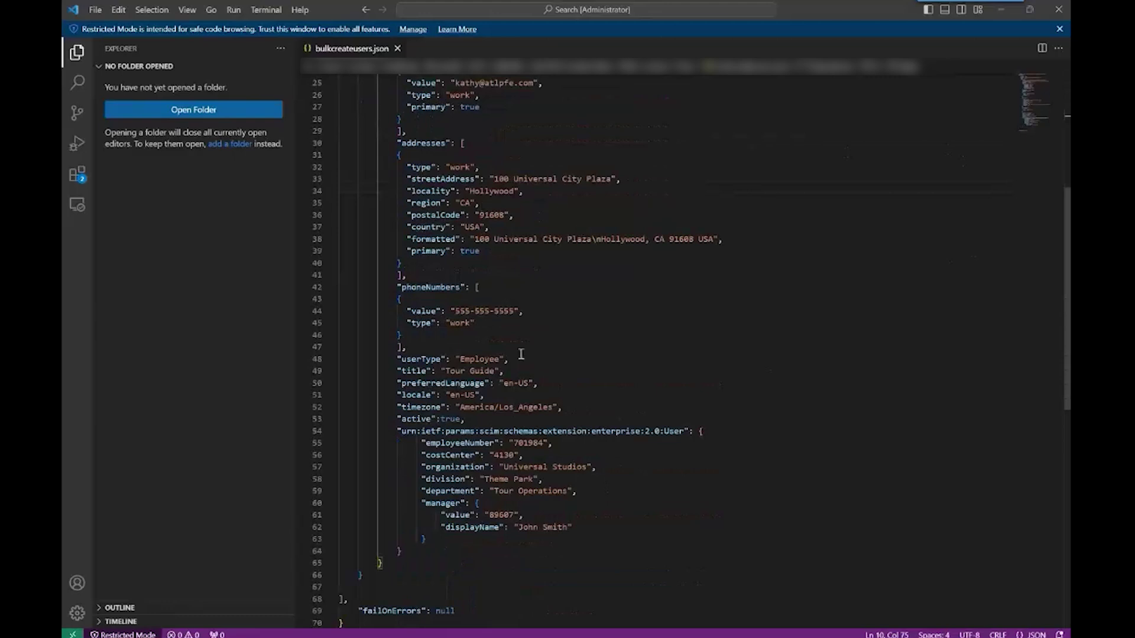
scroll(1068, 324, up, 1)
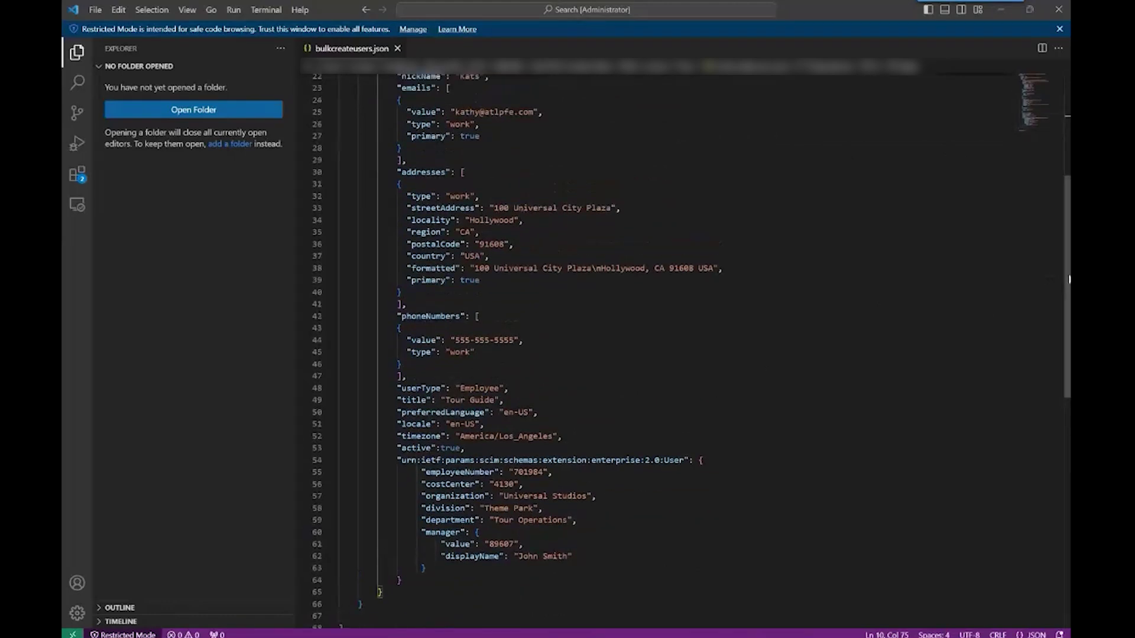
scroll(1062, 202, up, 8)
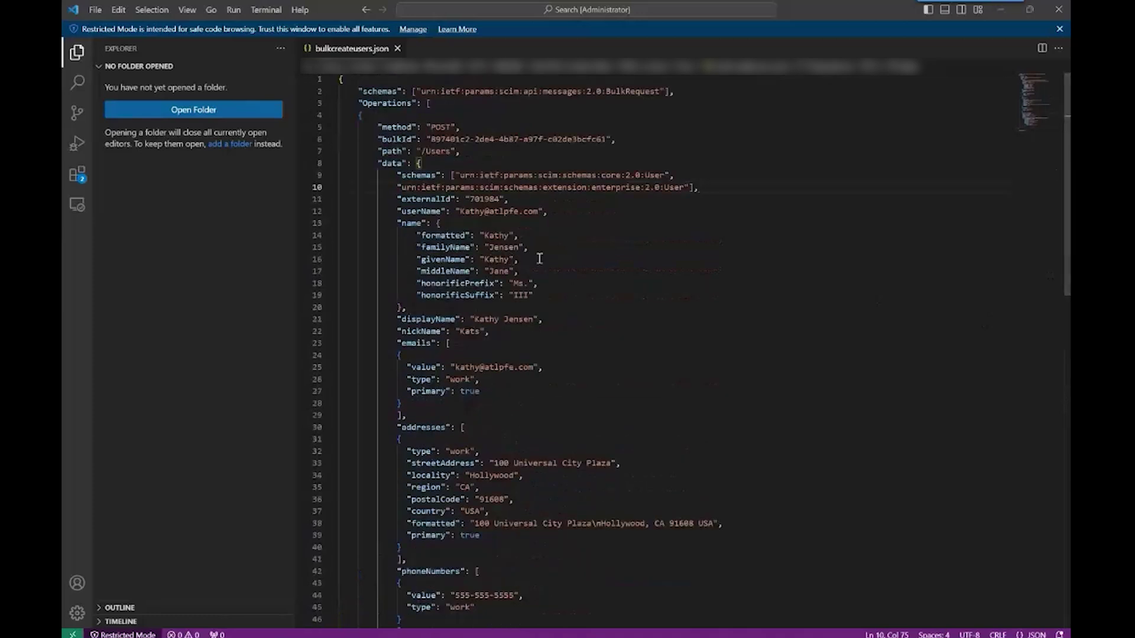
click(797, 347)
key(ctrl+a)
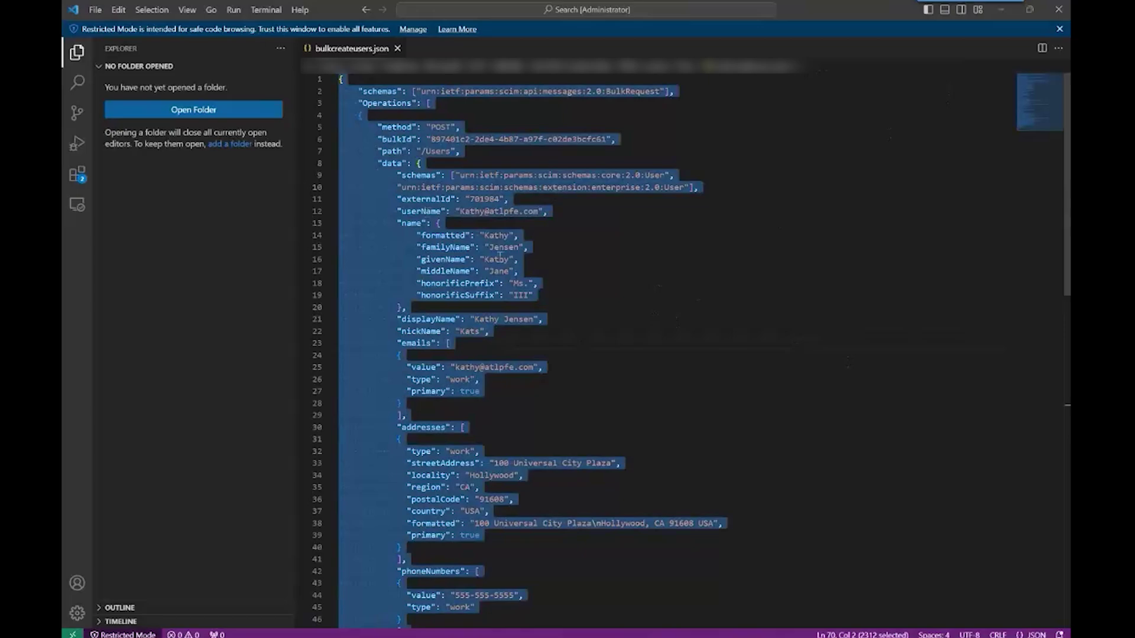
Paste the bulkcreateusers.json payload into Graph Explorer's request body
click(1001, 9)
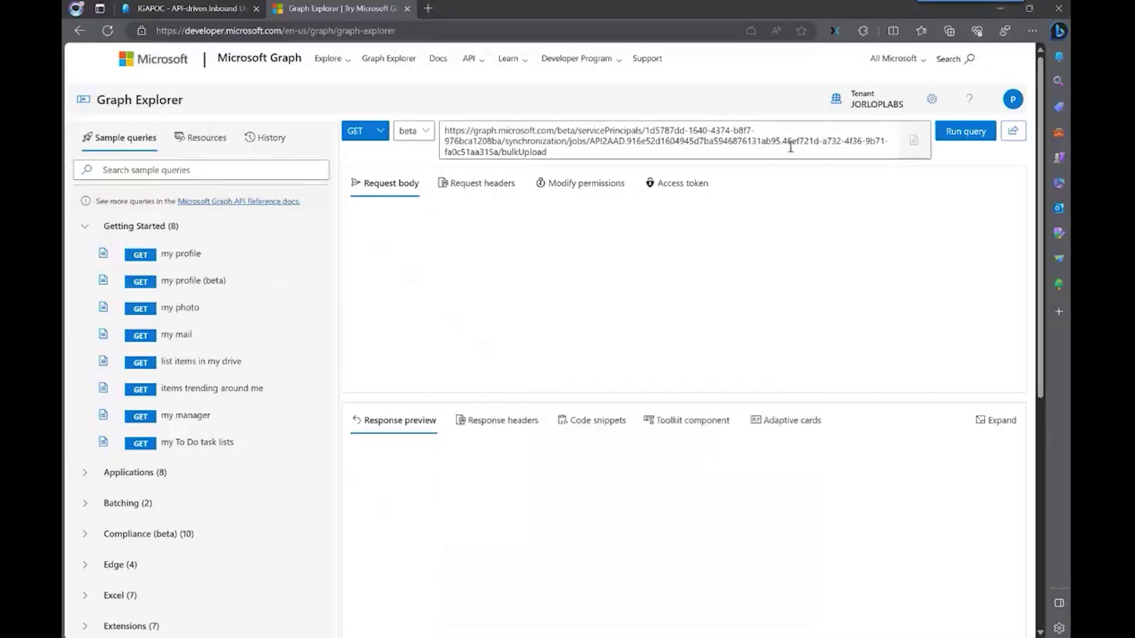
click(474, 255)
key(ctrl+v)
drag(1015, 346, 1025, 197)
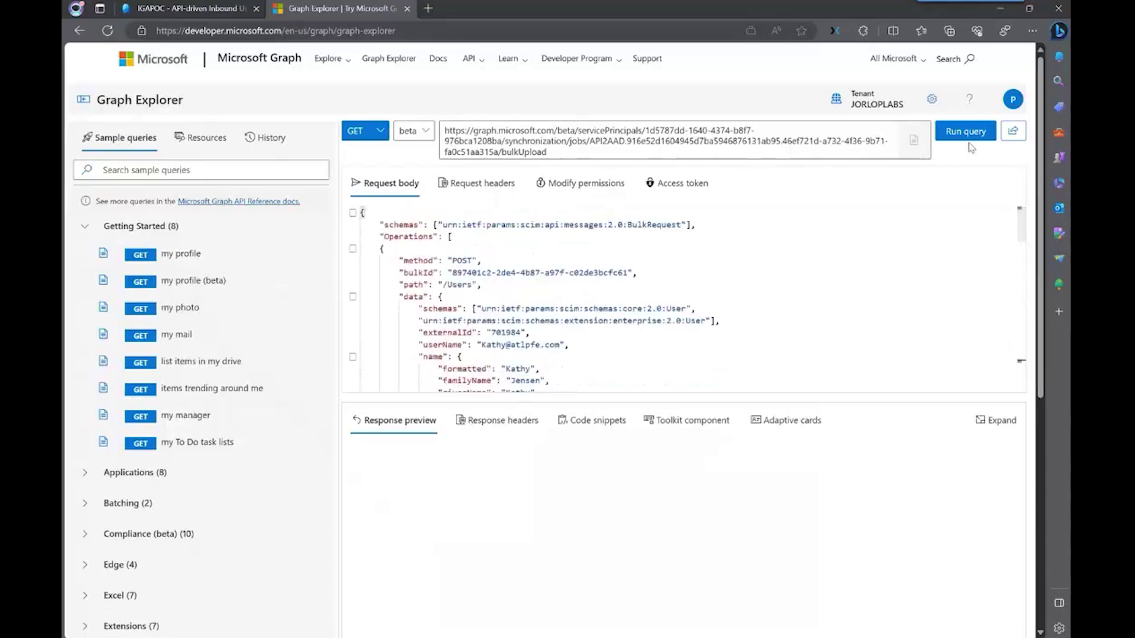
Switch the method to POST, run the query, and inspect the Accepted 202 response headers
click(378, 136)
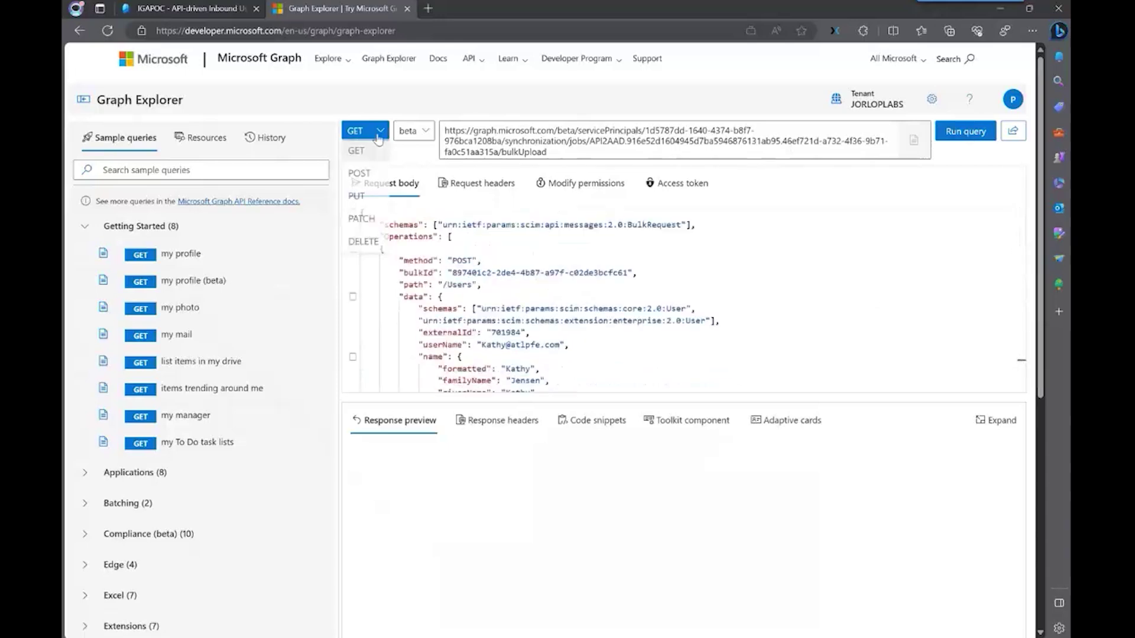
click(358, 173)
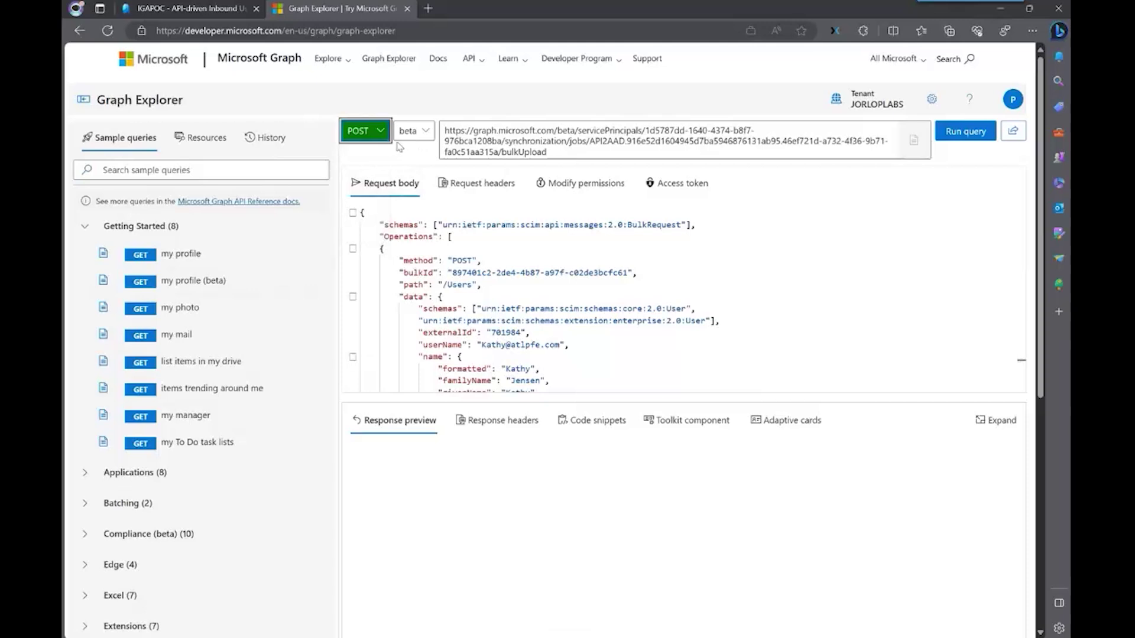
click(958, 131)
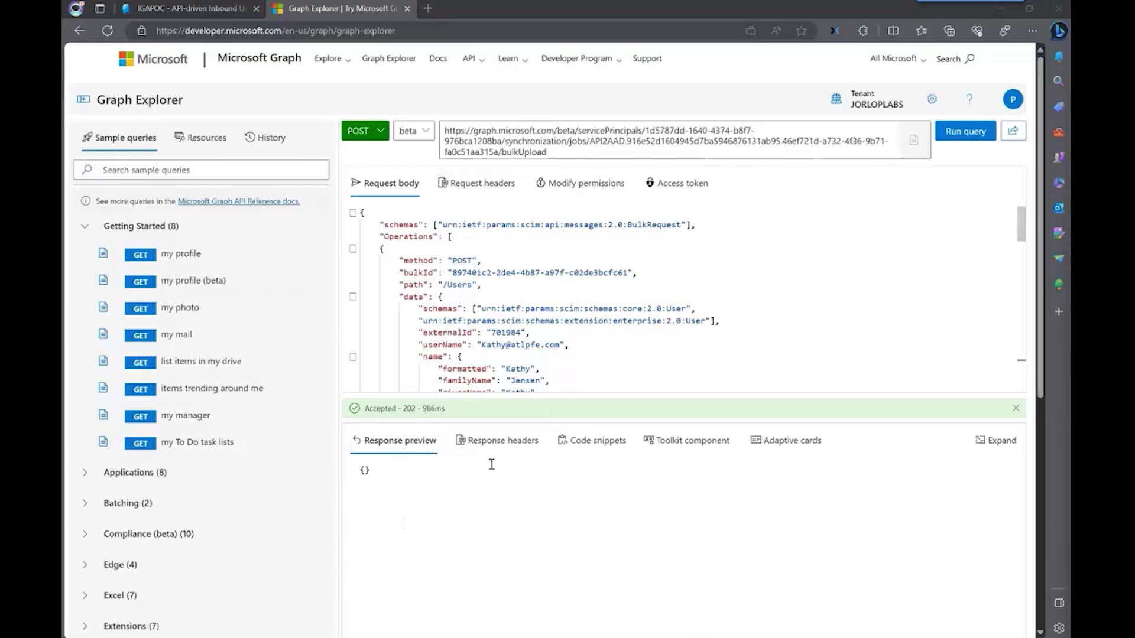
click(507, 445)
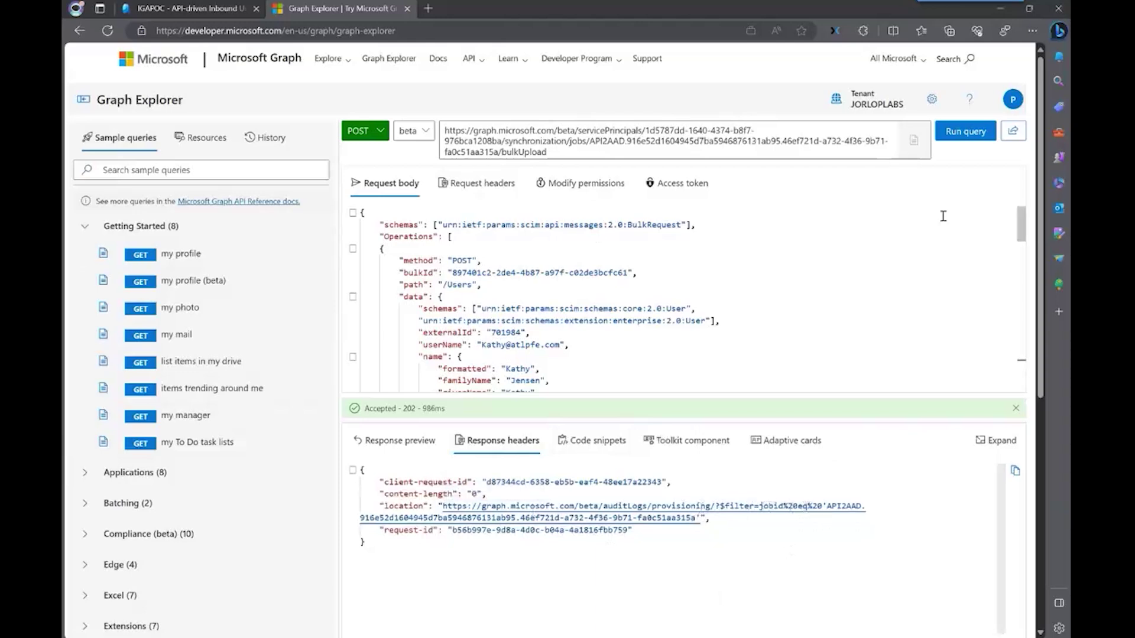
Run a GET on the provisioning audit-log URL copied from the response's location header
mouse_move(1018, 219)
mouse_down()
mouse_move(1027, 376)
mouse_move(1031, 207)
mouse_up()
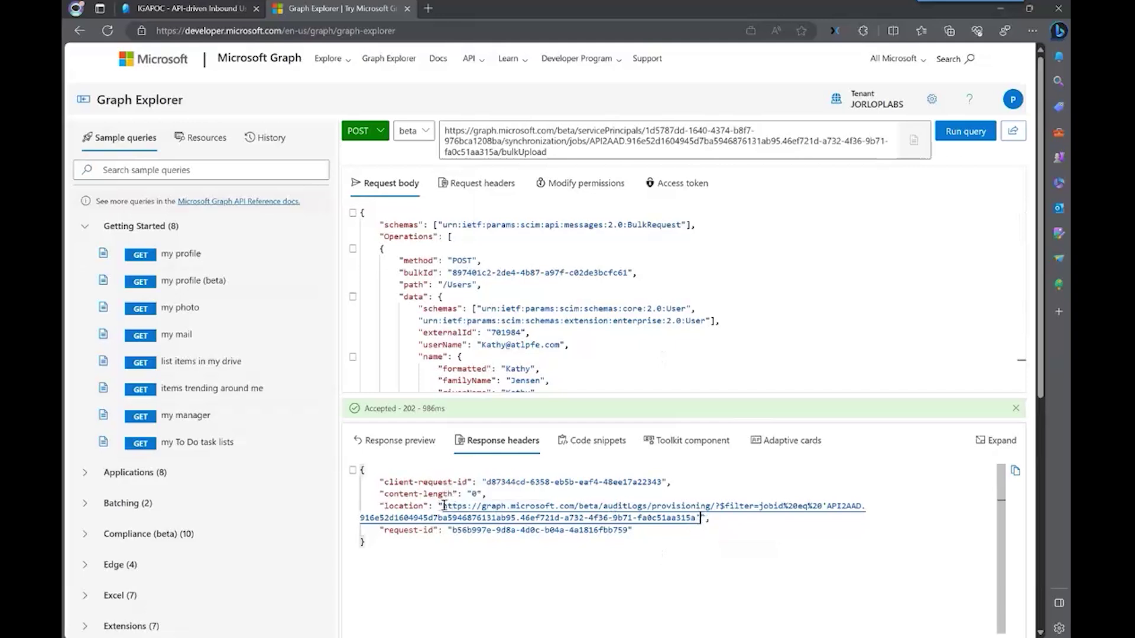
drag(444, 505, 701, 518)
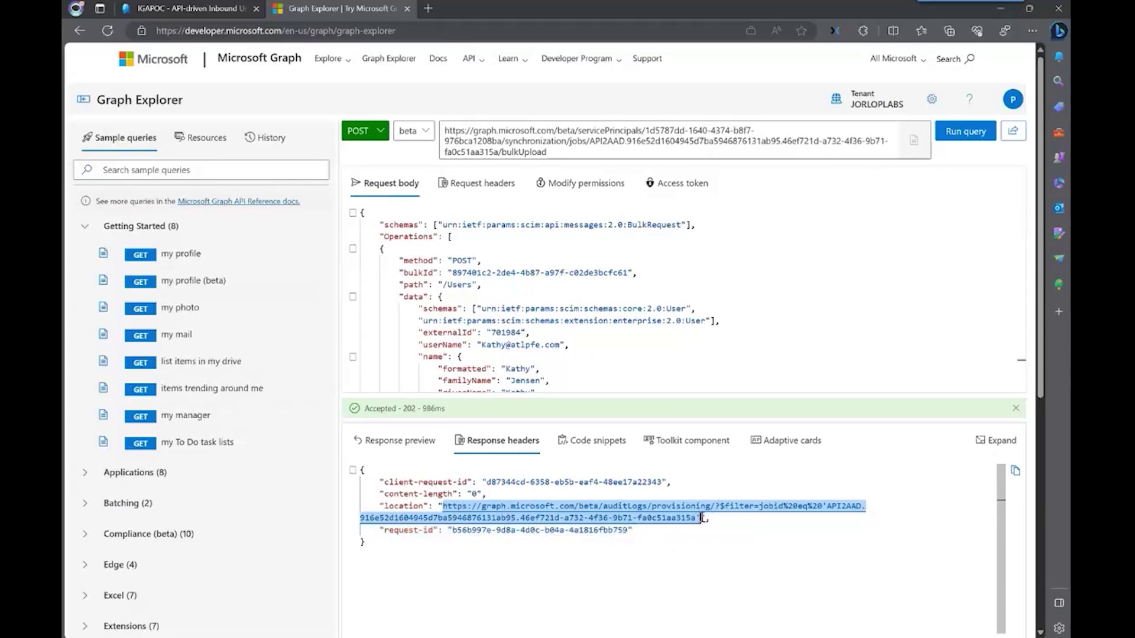
click(367, 132)
click(357, 145)
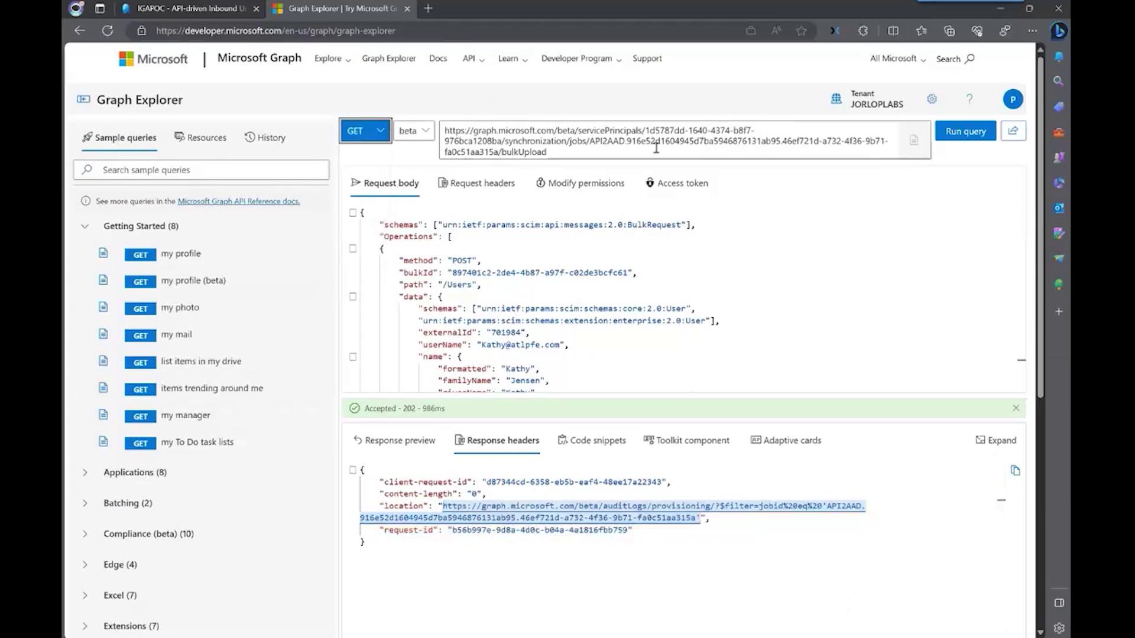
click(576, 149)
key(ctrl+a)
key(ctrl+v)
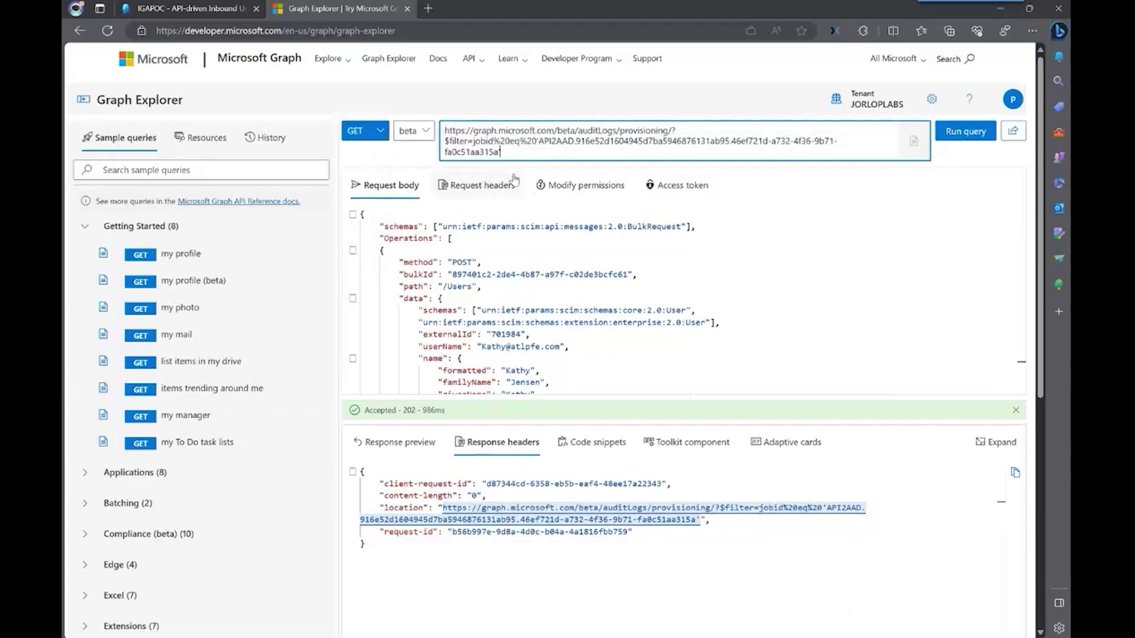
click(959, 137)
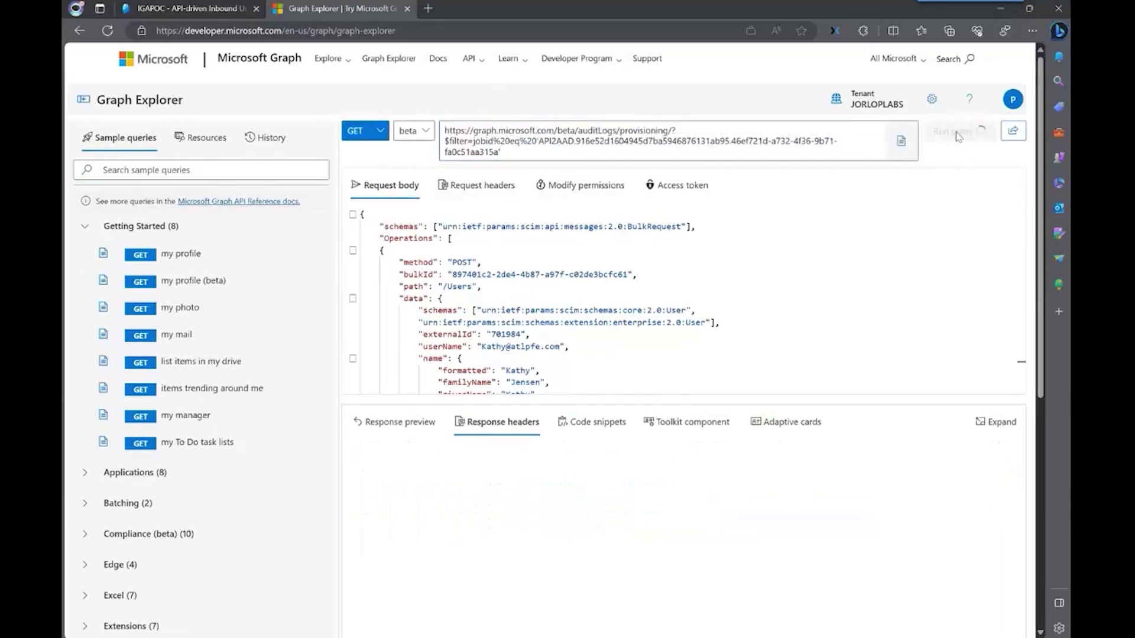
Review the returned Create log entries, then go to Entra's All users list
click(408, 425)
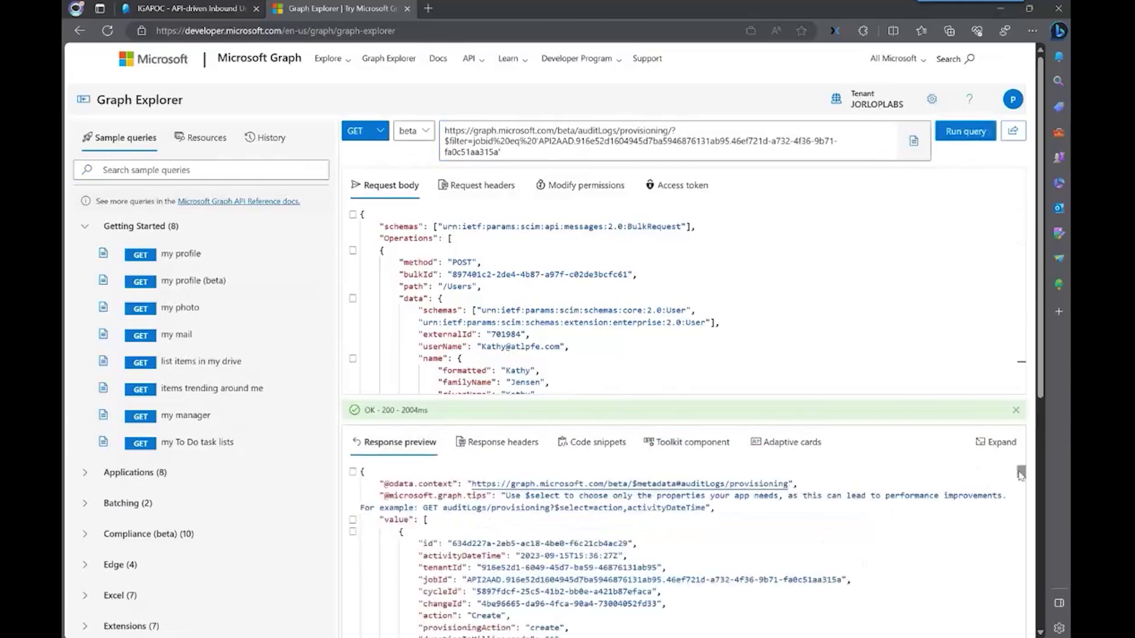
mouse_move(1020, 476)
mouse_down()
mouse_move(1025, 499)
mouse_move(1021, 473)
mouse_up()
click(180, 11)
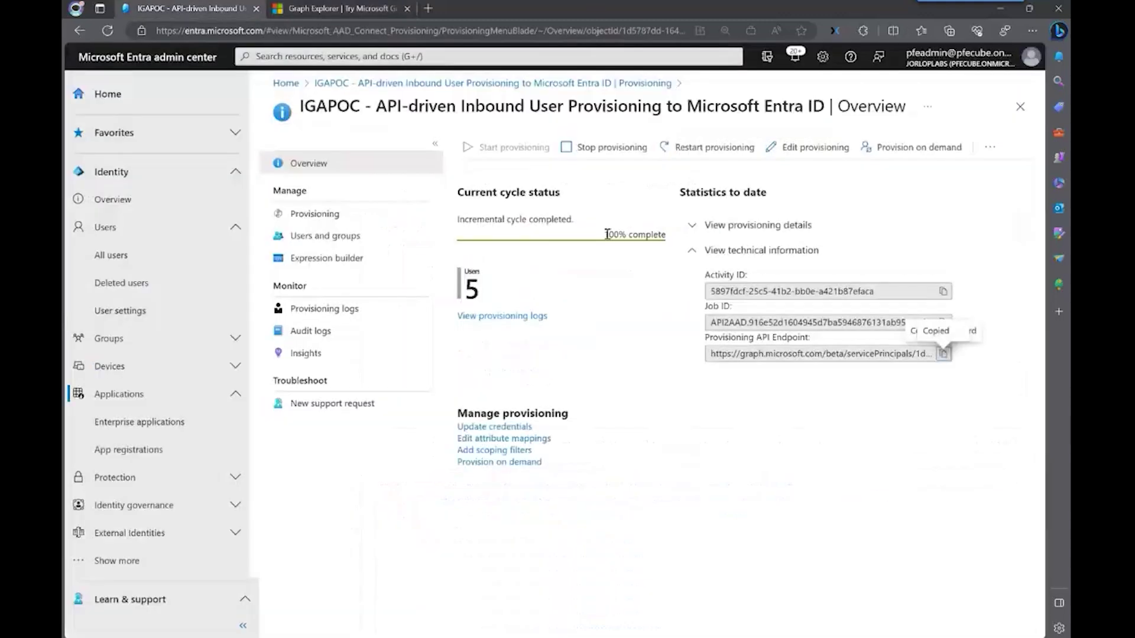
click(117, 258)
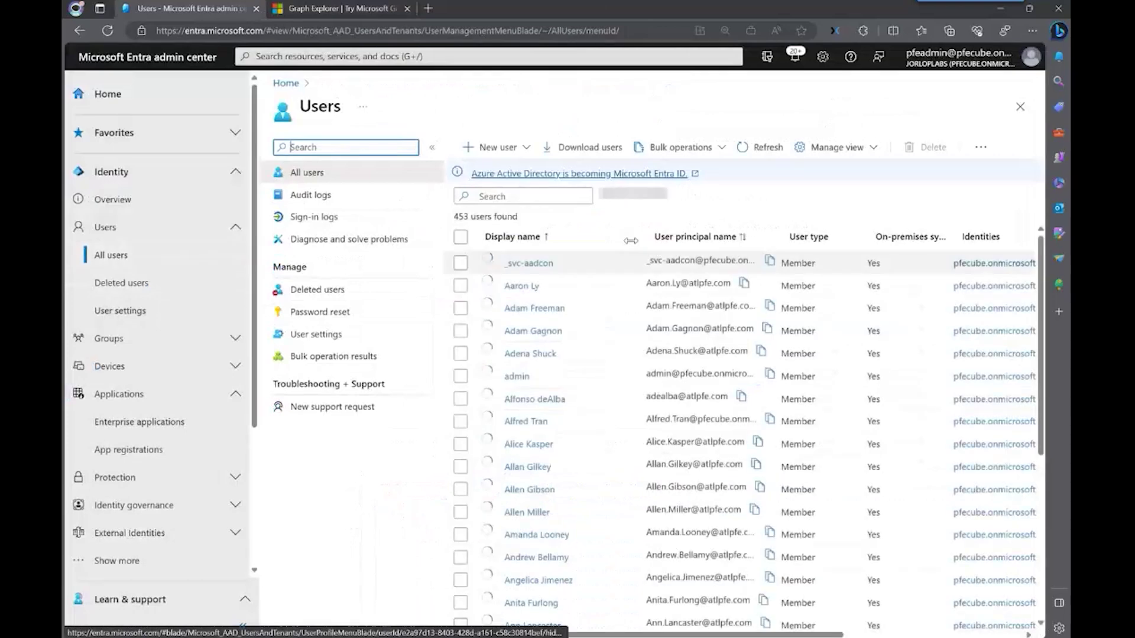
Search the user list by the test user's first name and open the provisioned user
click(535, 196)
text(kathy)
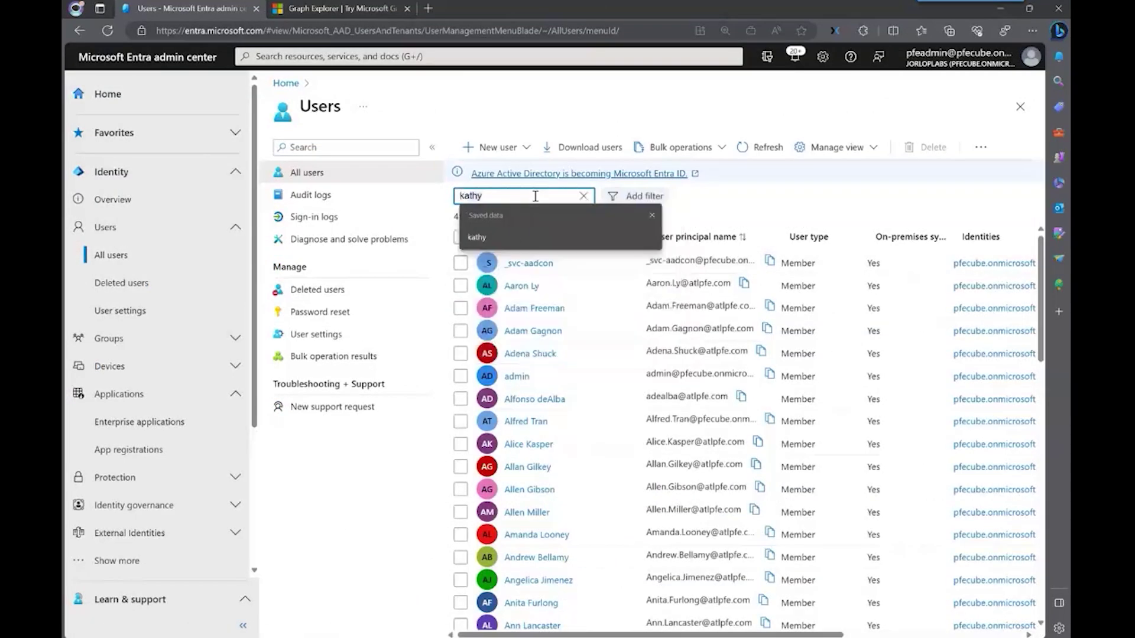
key(Return)
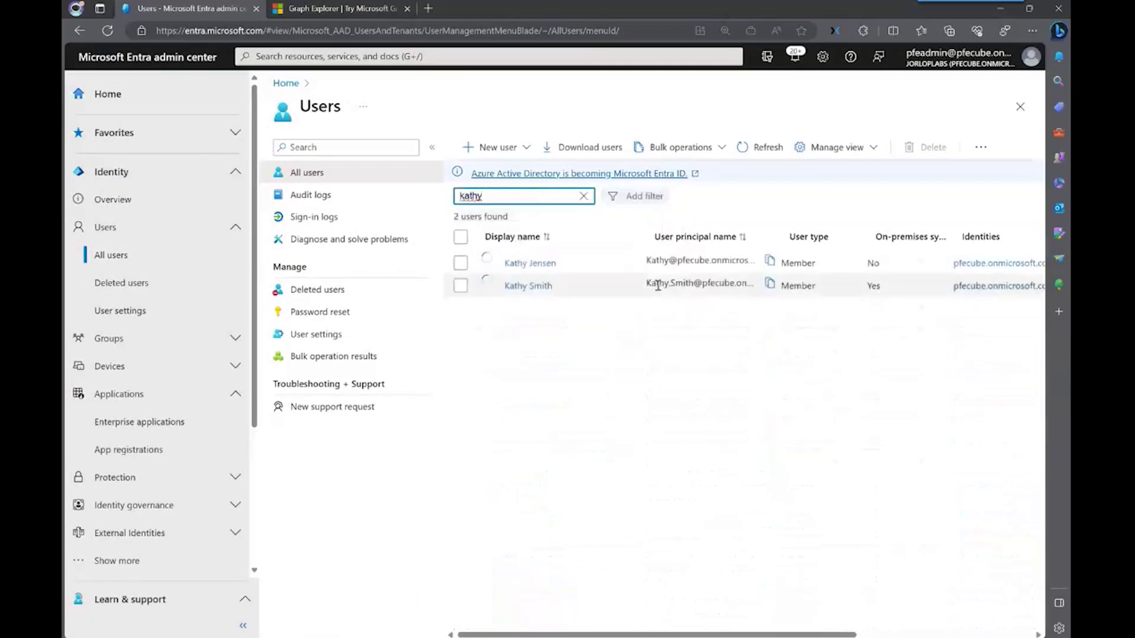
click(536, 266)
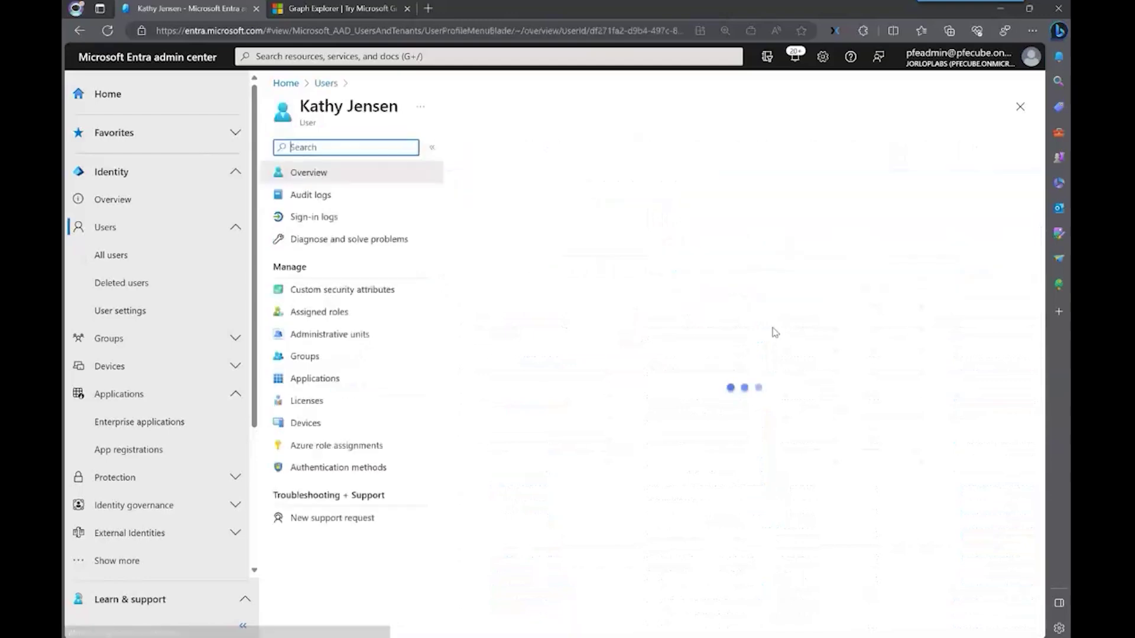
Copy the Employee ID from the user's Properties and refresh the details
click(612, 179)
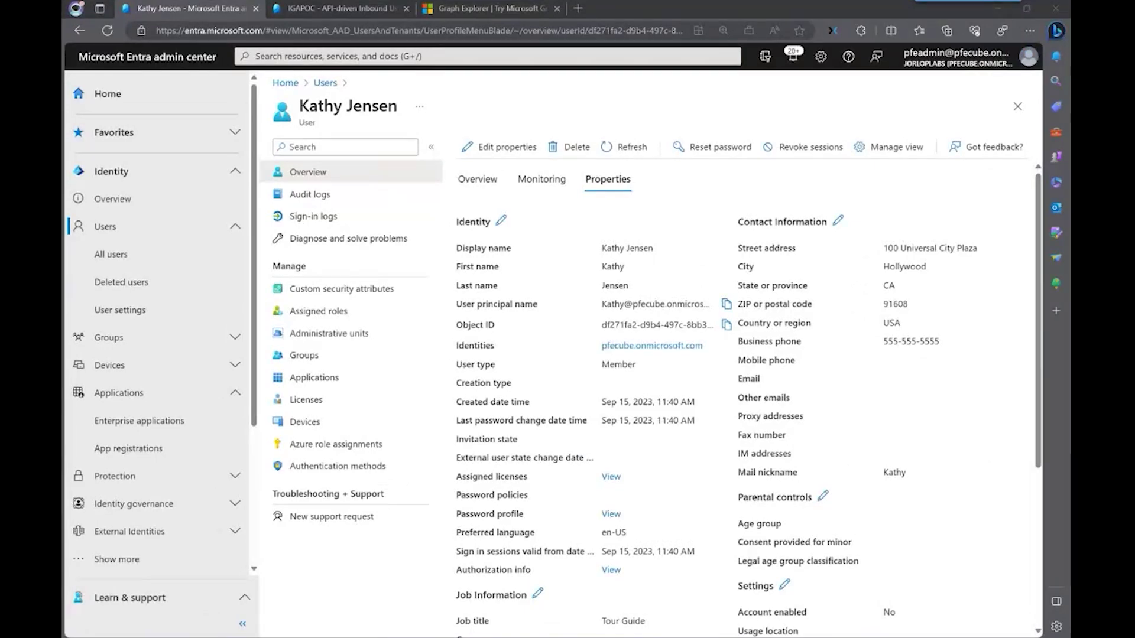
scroll(617, 420, down, 4)
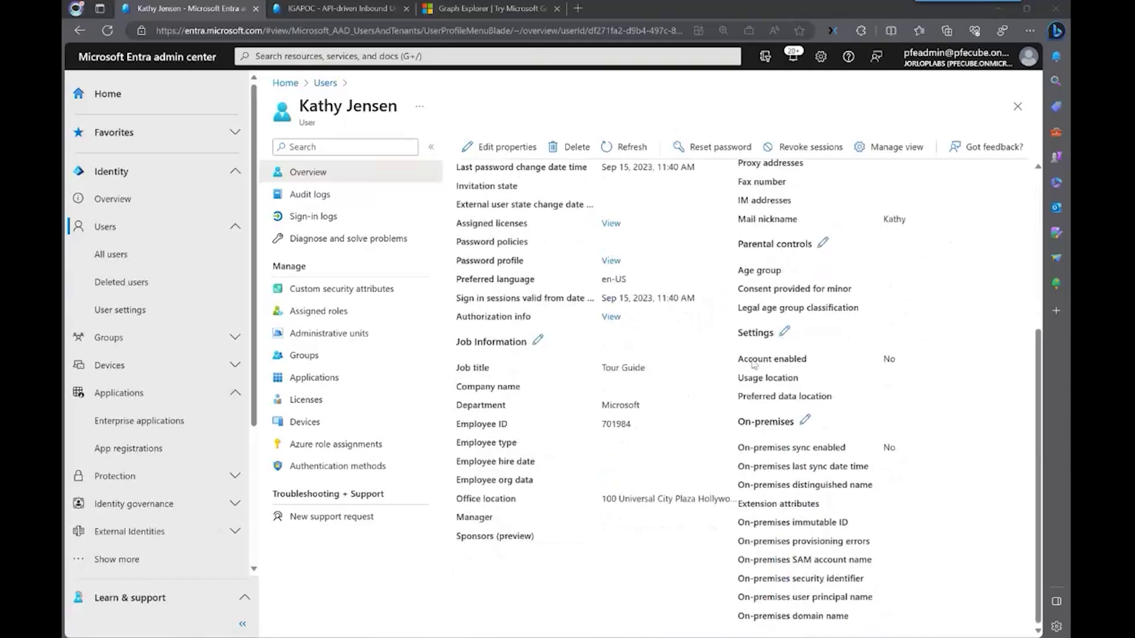
double_click(617, 422)
right_click(617, 423)
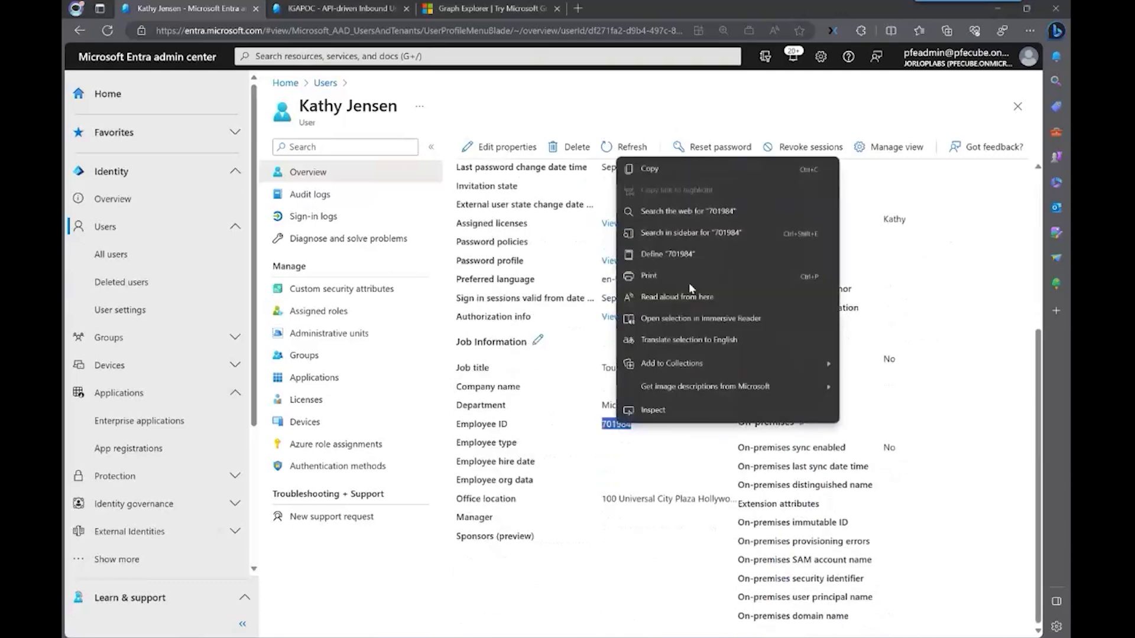
click(650, 170)
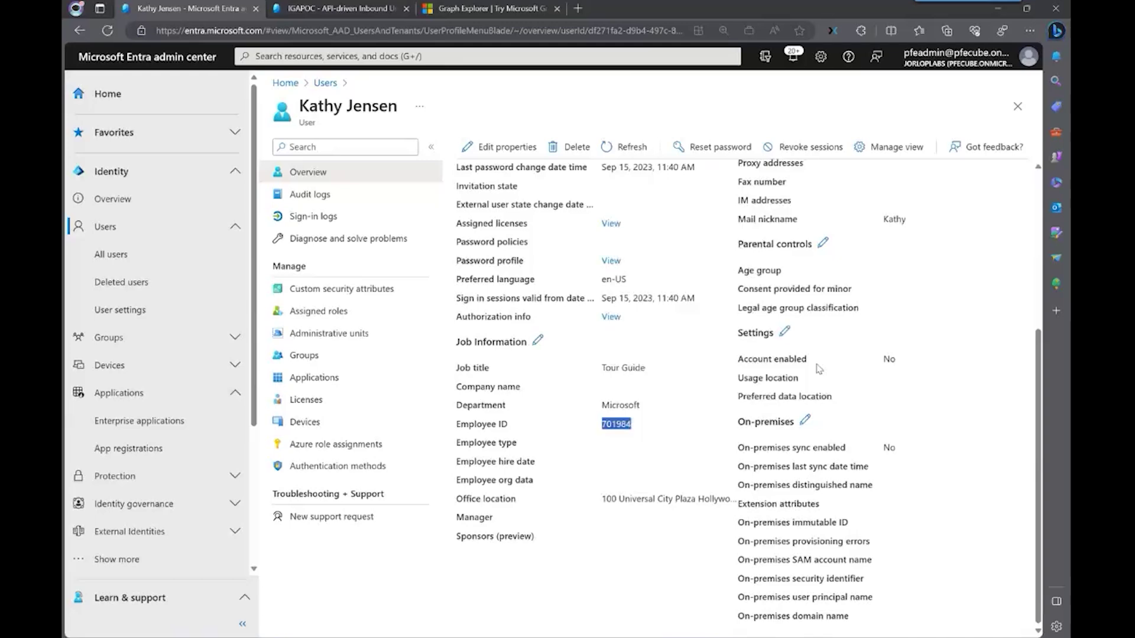
click(623, 147)
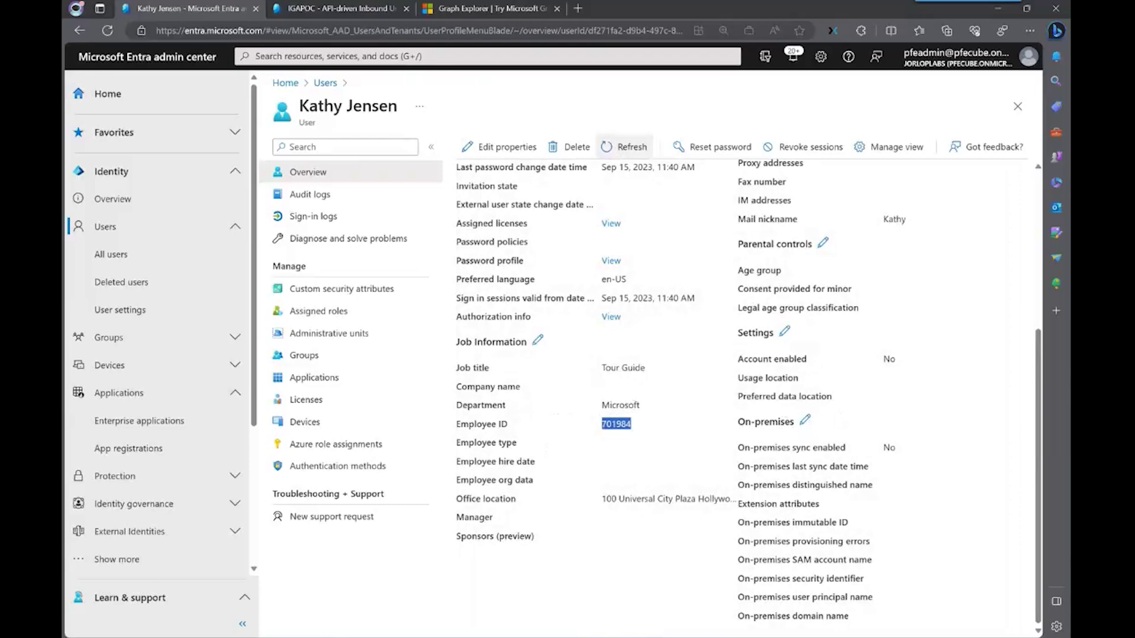
drag(1132, 171, 683, 78)
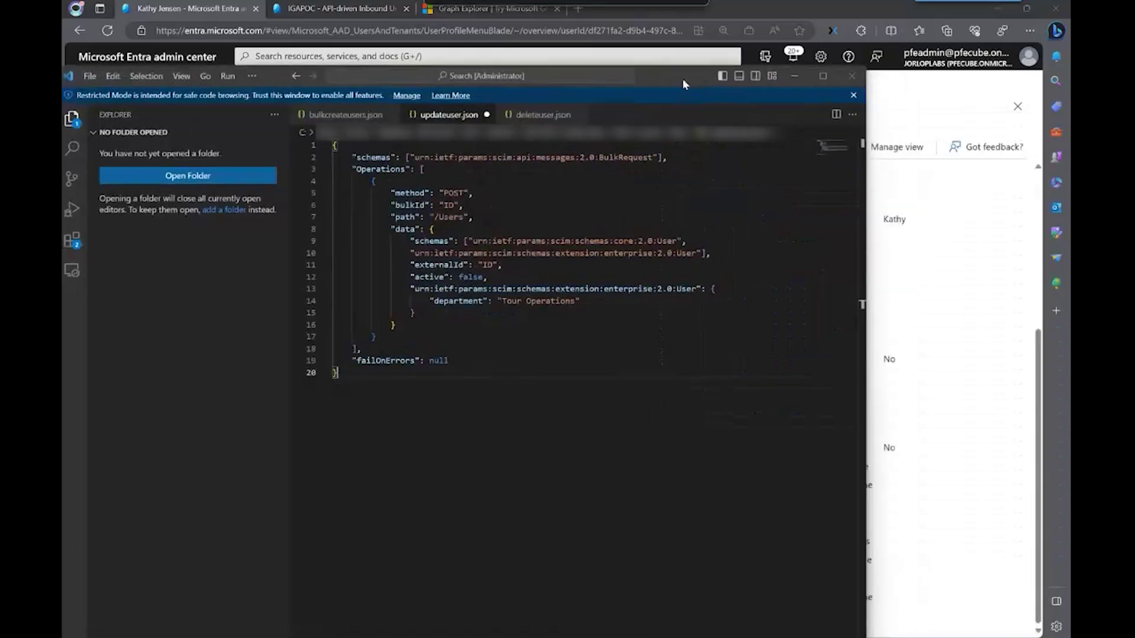
Paste the copied employee ID over the bulkId and externalId placeholders in updateuser.json
click(822, 76)
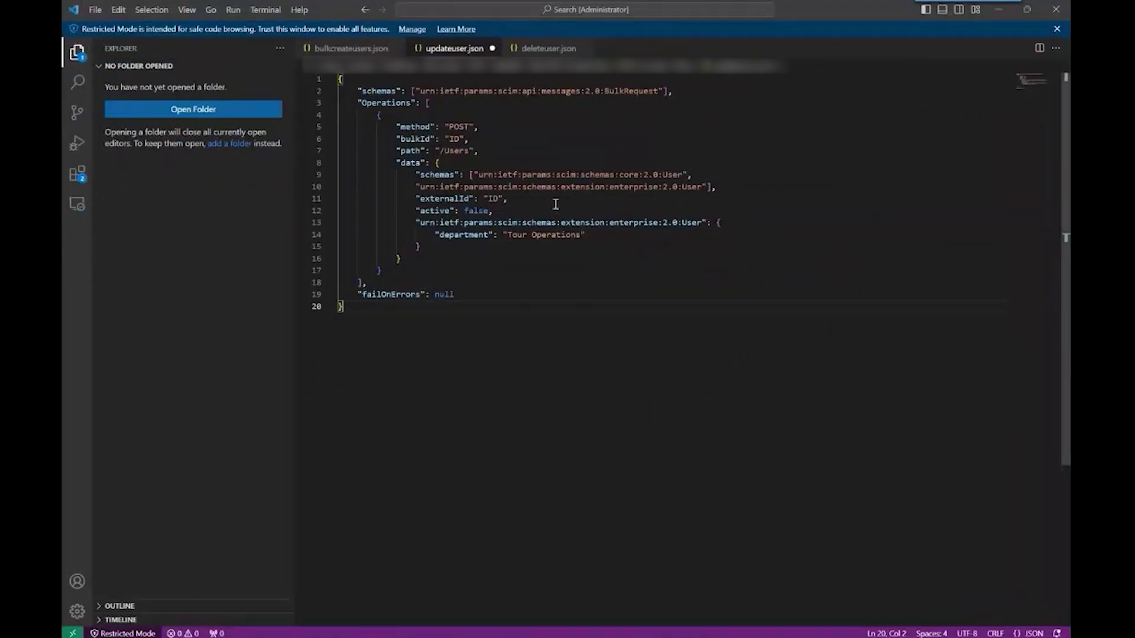
double_click(453, 139)
key(ctrl+v)
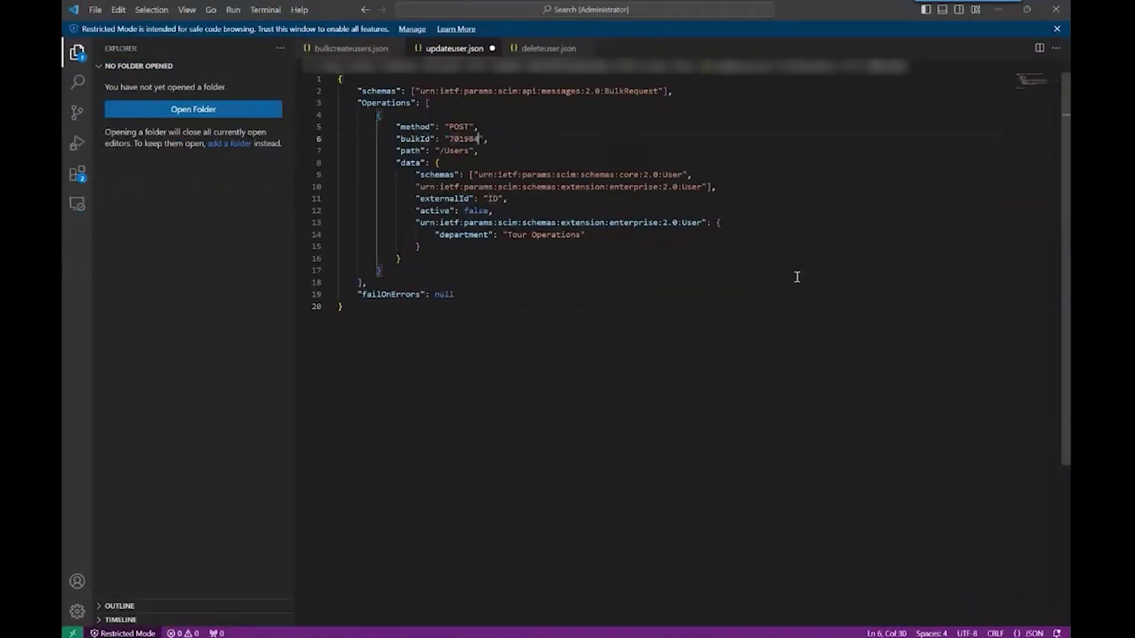
double_click(494, 199)
key(ctrl+v)
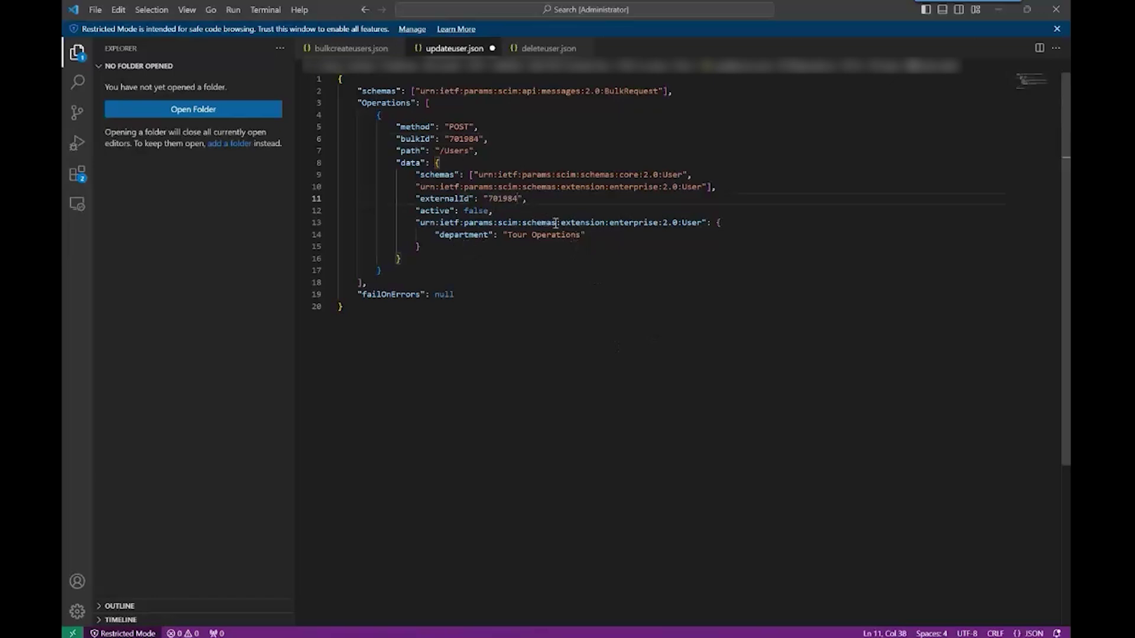
Save updateuser.json and copy its entire content
click(95, 9)
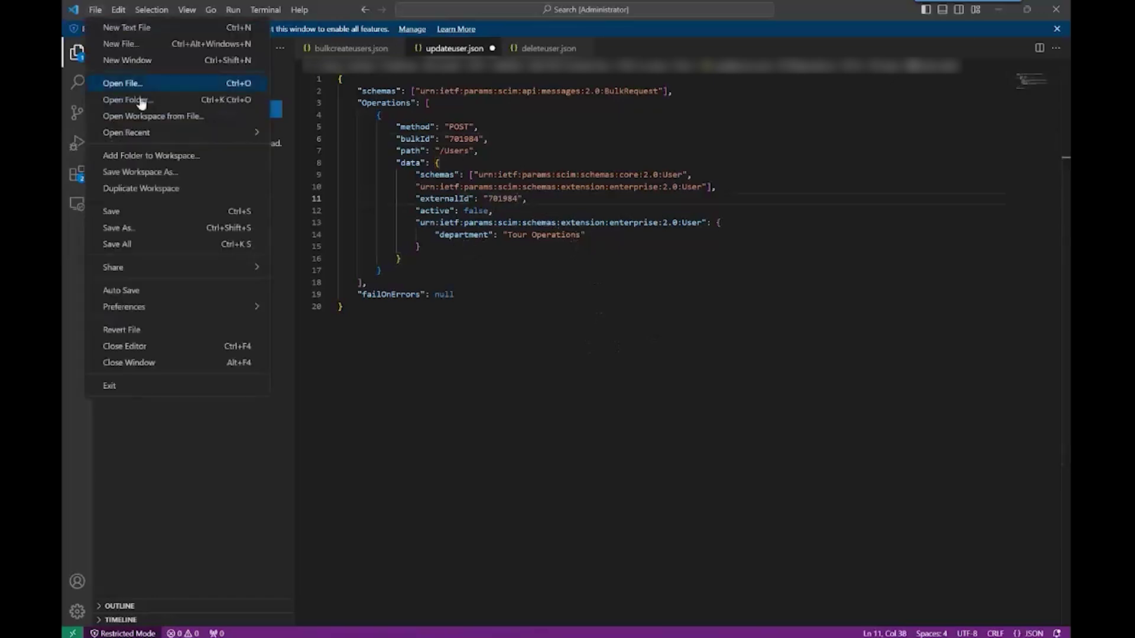
click(152, 214)
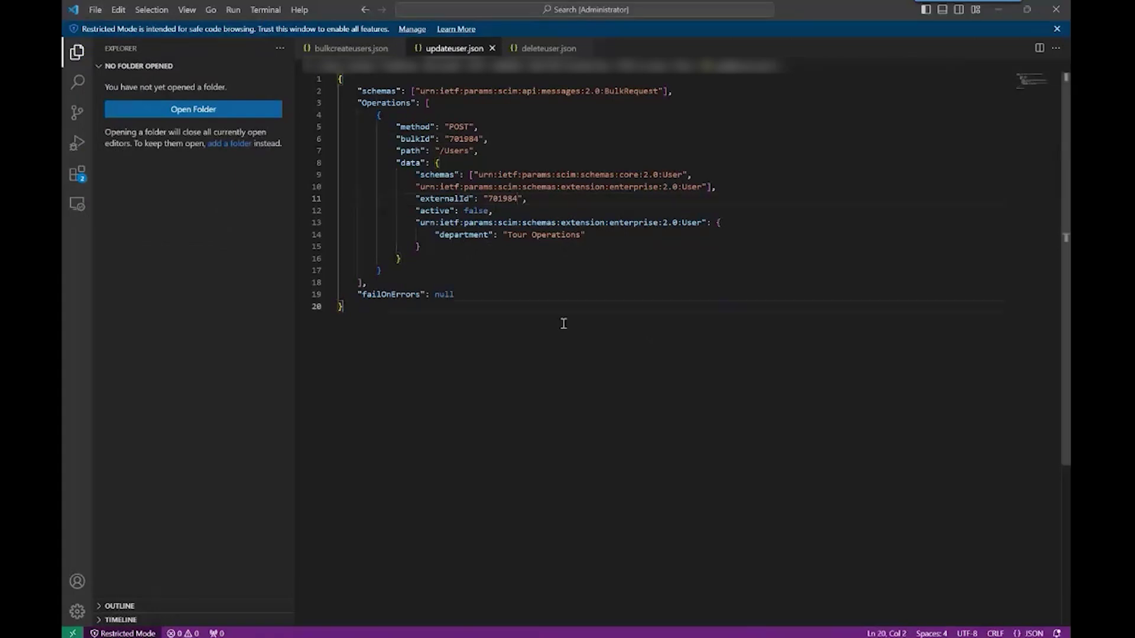
key(ctrl+a)
click(997, 9)
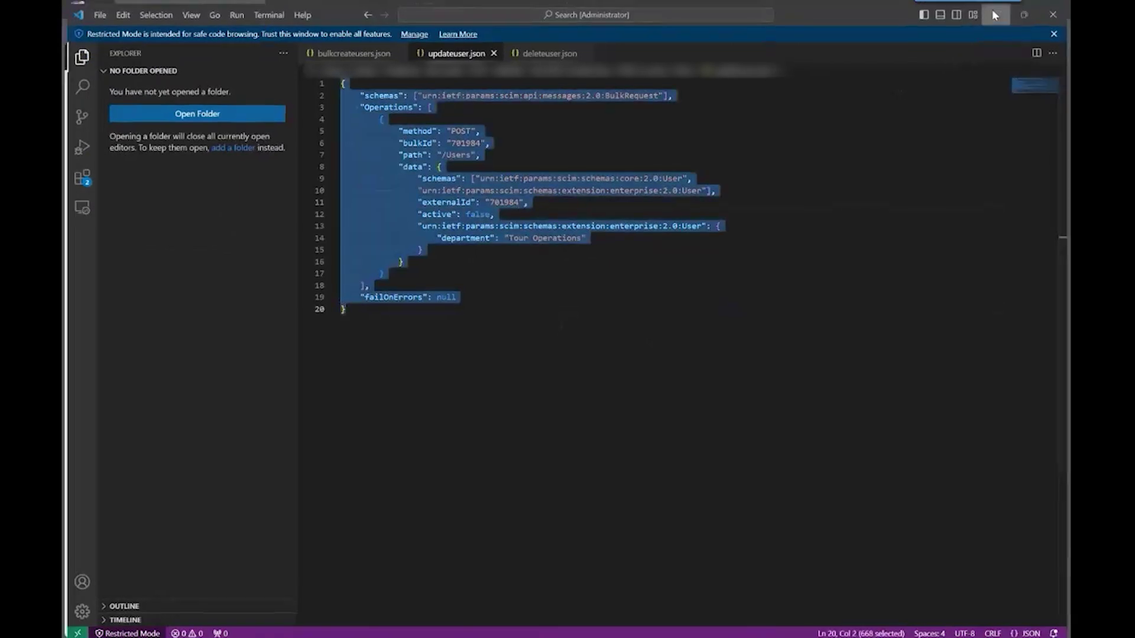
Replace the request body with the update JSON (department Tour Operations) and resend the bulkUpload POST
click(483, 11)
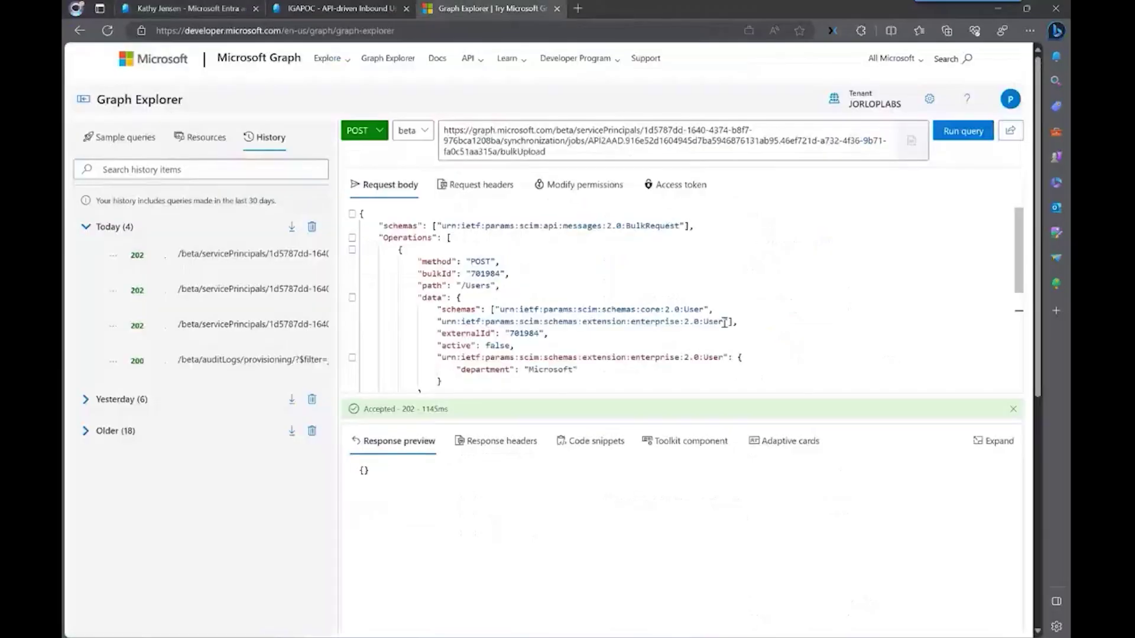
click(859, 313)
key(ctrl+a)
key(ctrl+v)
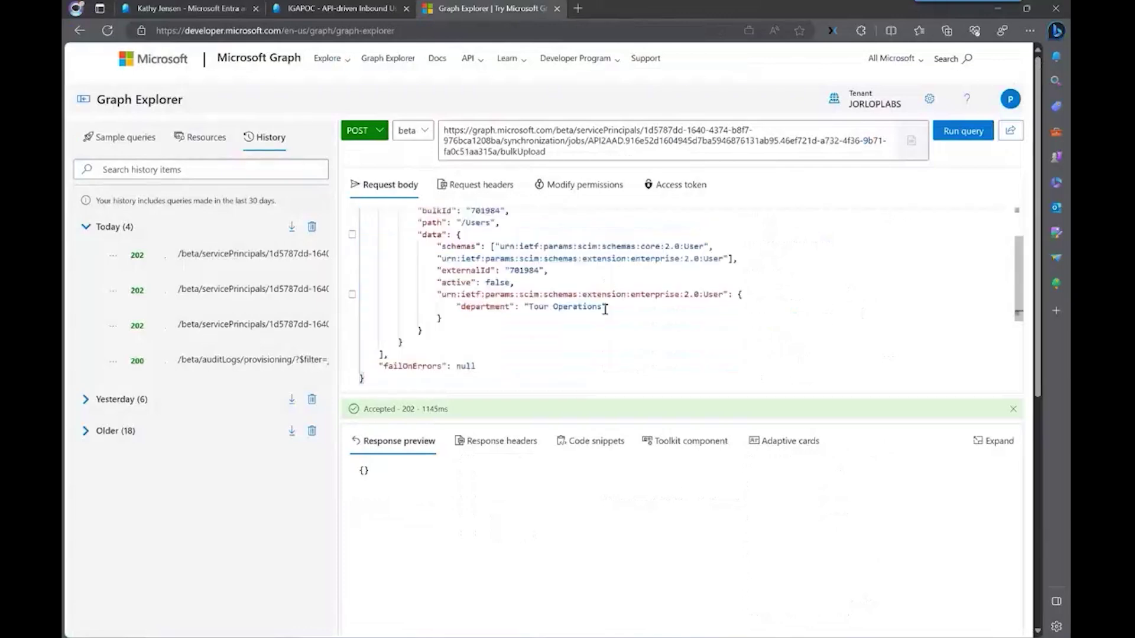
scroll(559, 330, up, 5)
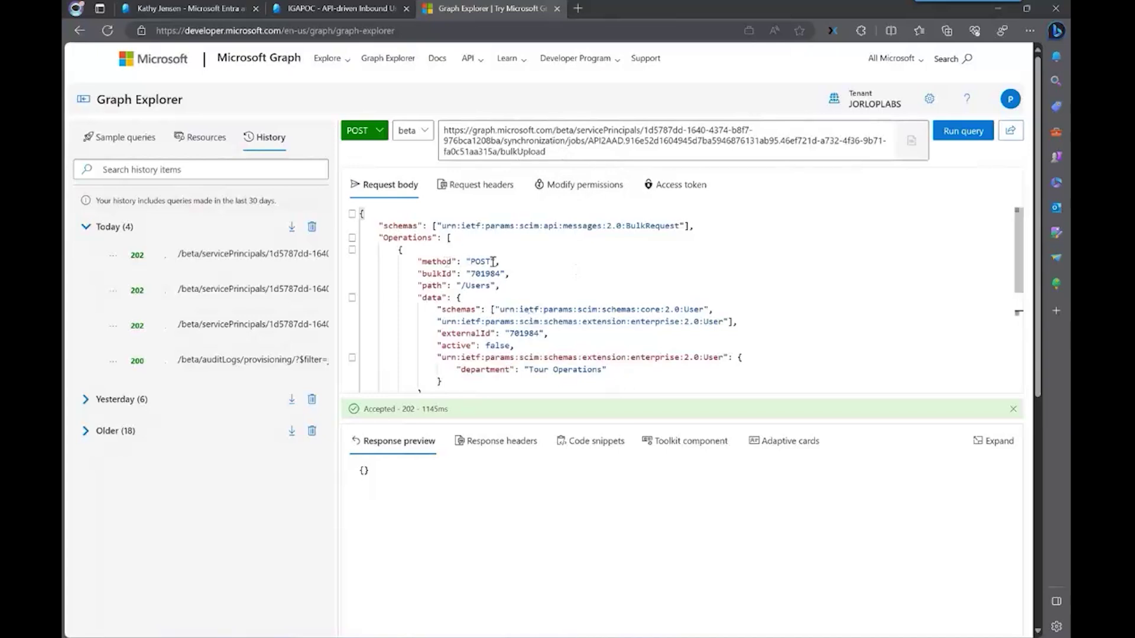
scroll(577, 328, down, 5)
scroll(567, 327, up, 5)
click(957, 132)
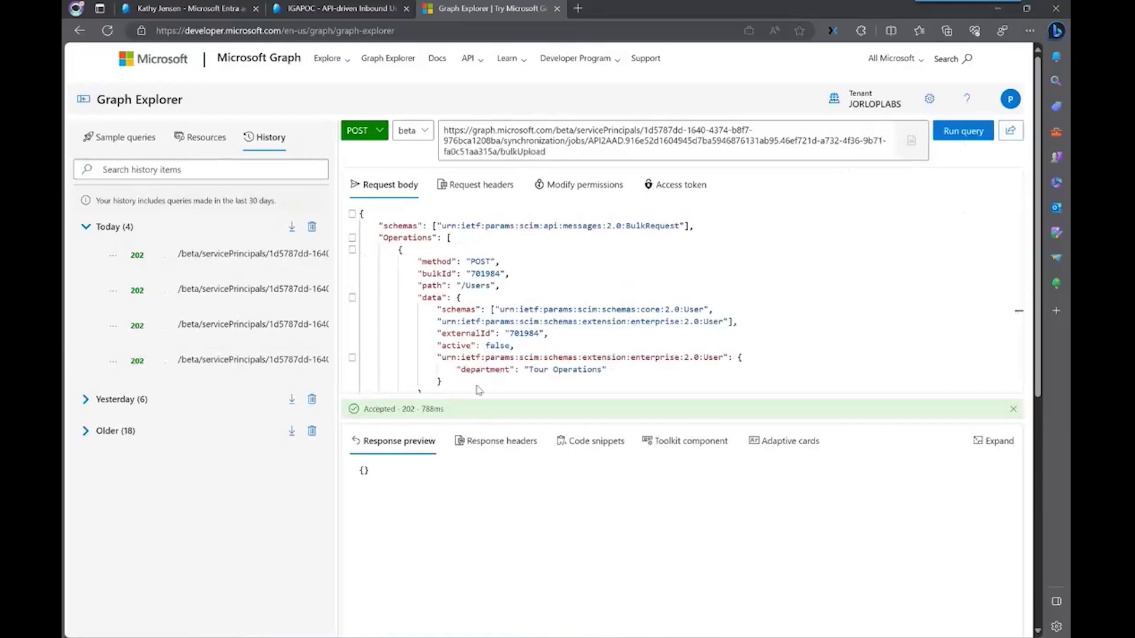
click(211, 8)
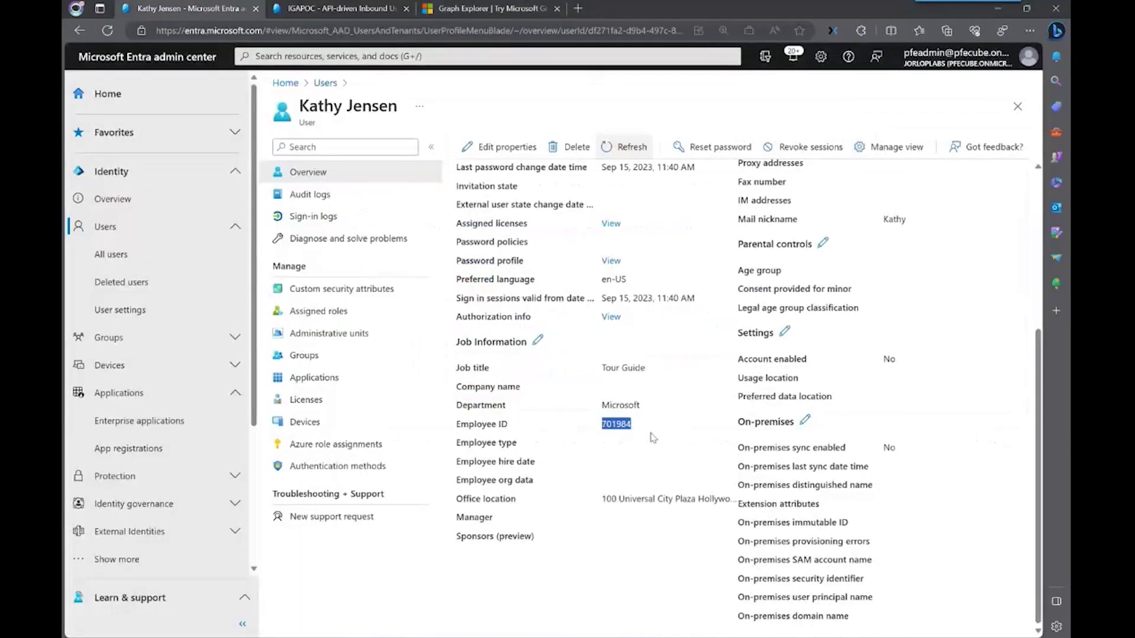
scroll(594, 559, up, 3)
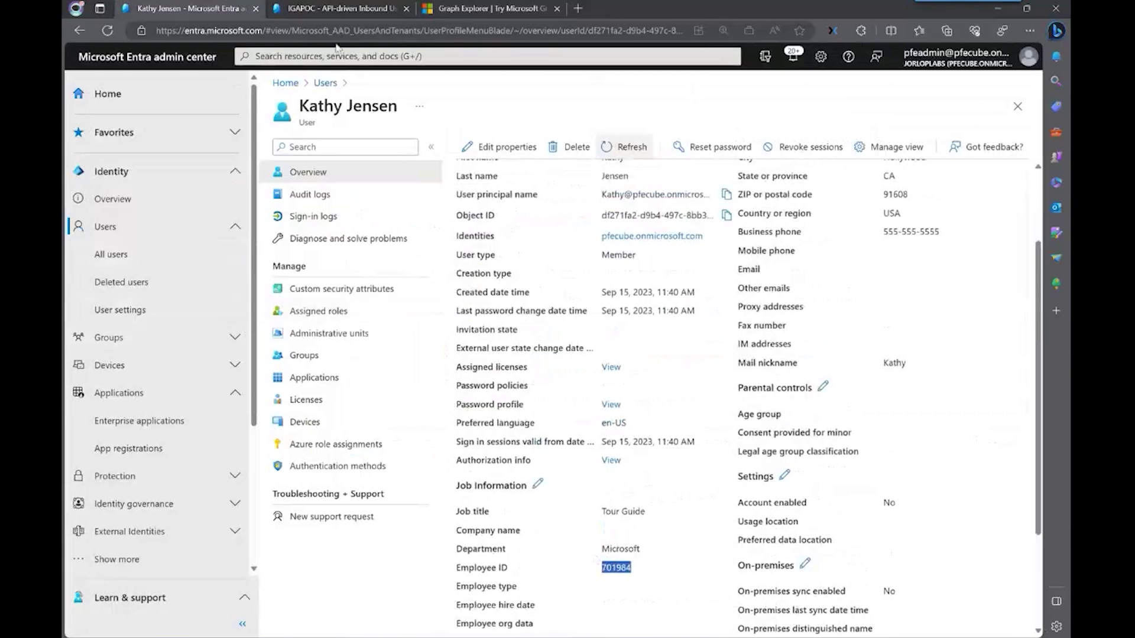
click(334, 8)
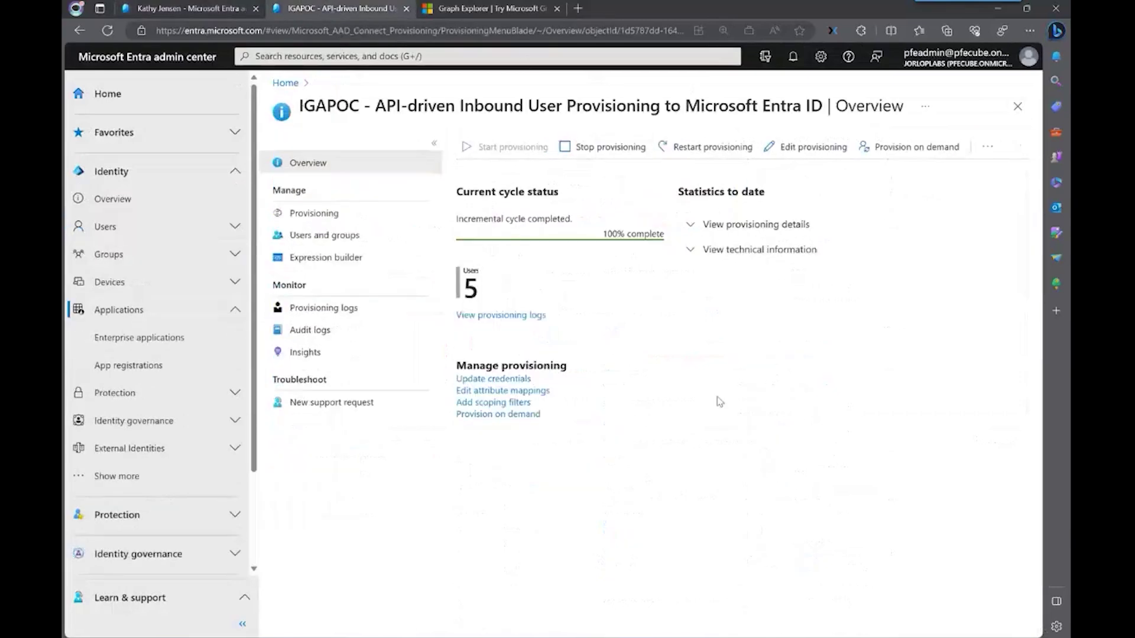
click(502, 316)
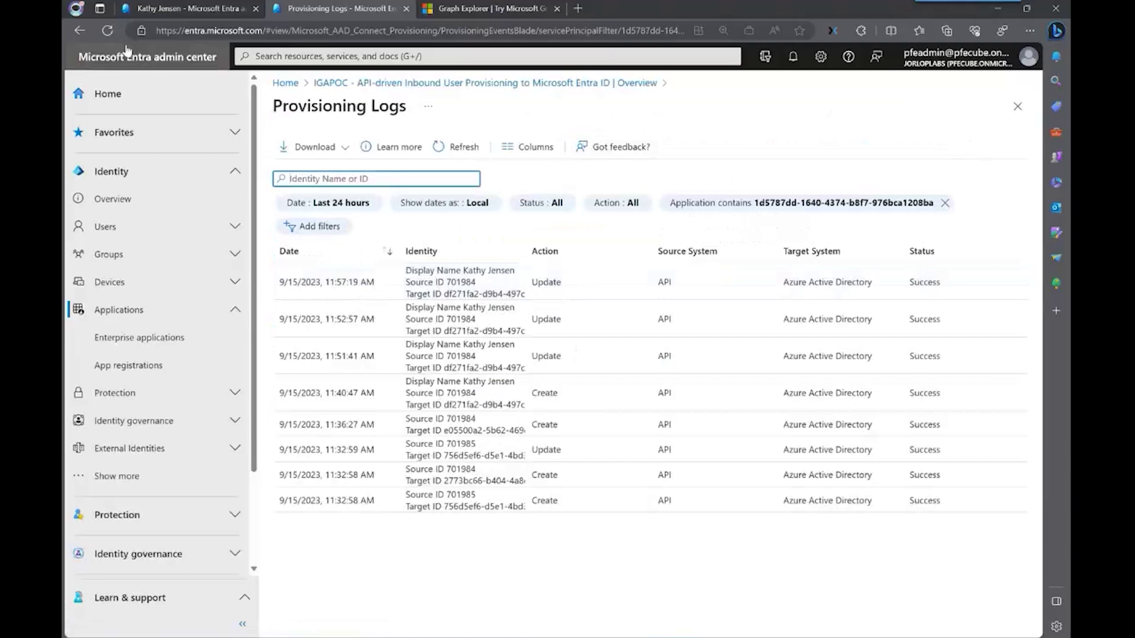
click(82, 33)
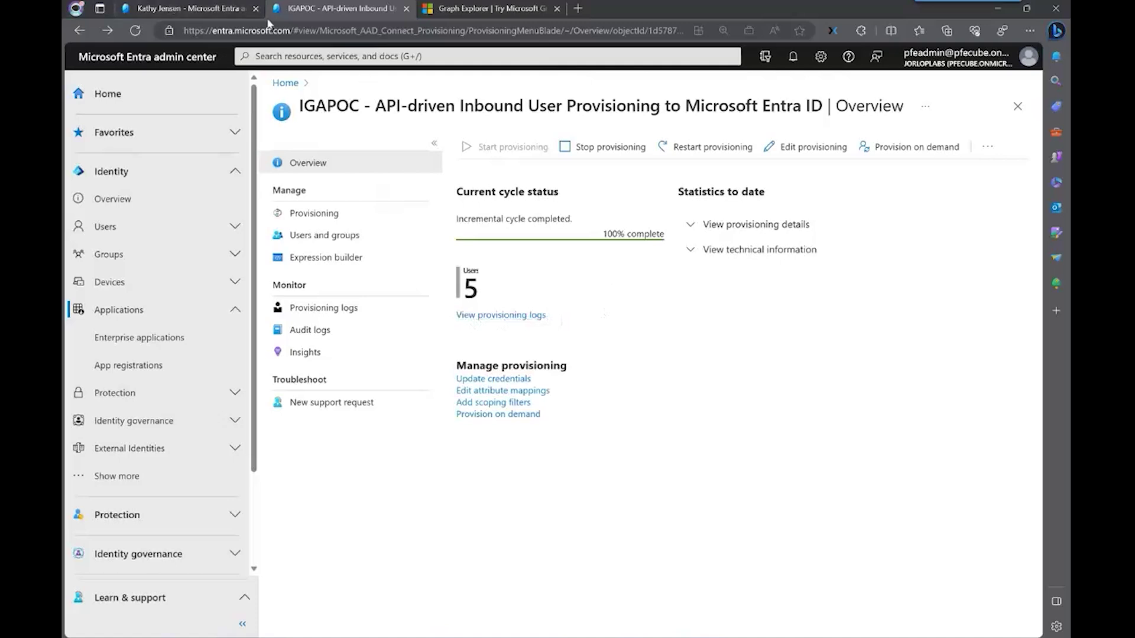
click(189, 9)
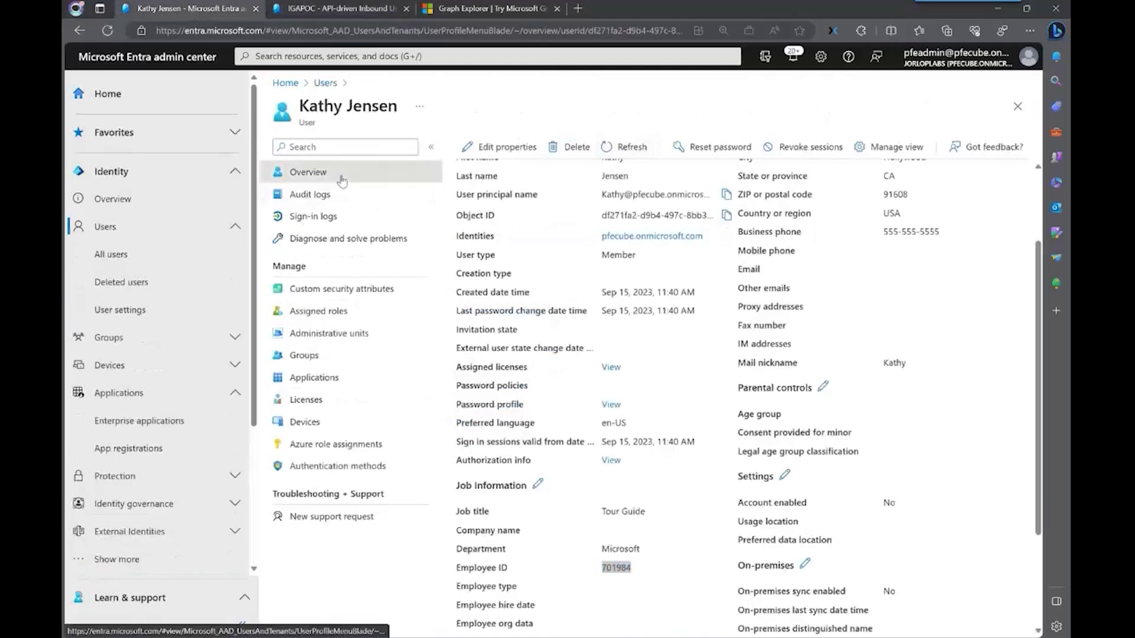
Reload the user's properties and confirm Department now reads Tour Operations
click(322, 195)
click(328, 174)
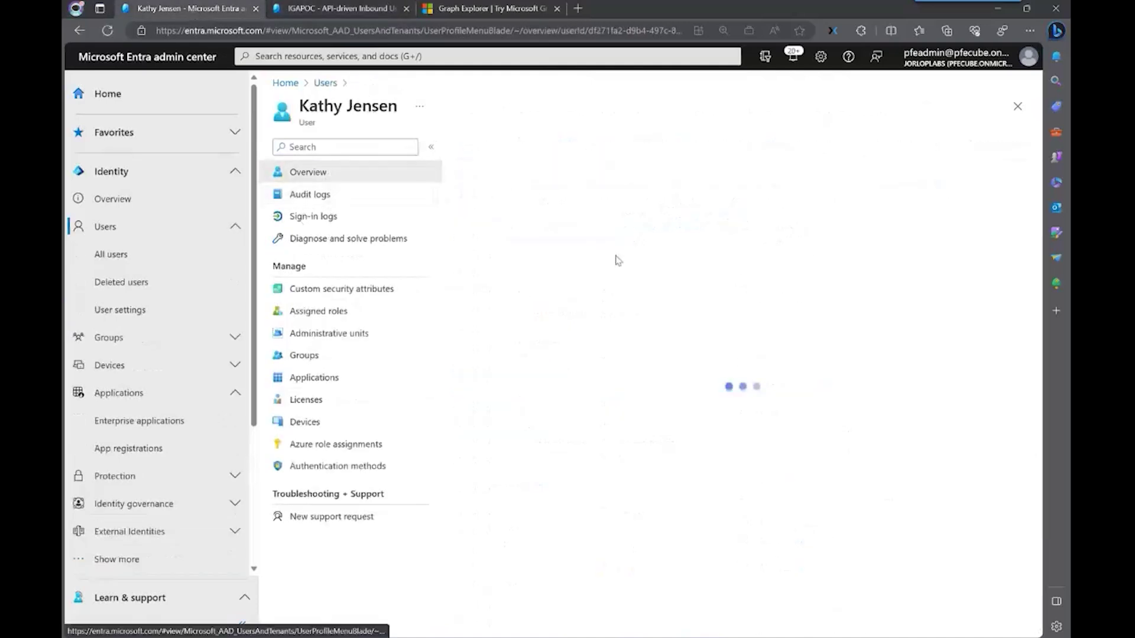
click(609, 180)
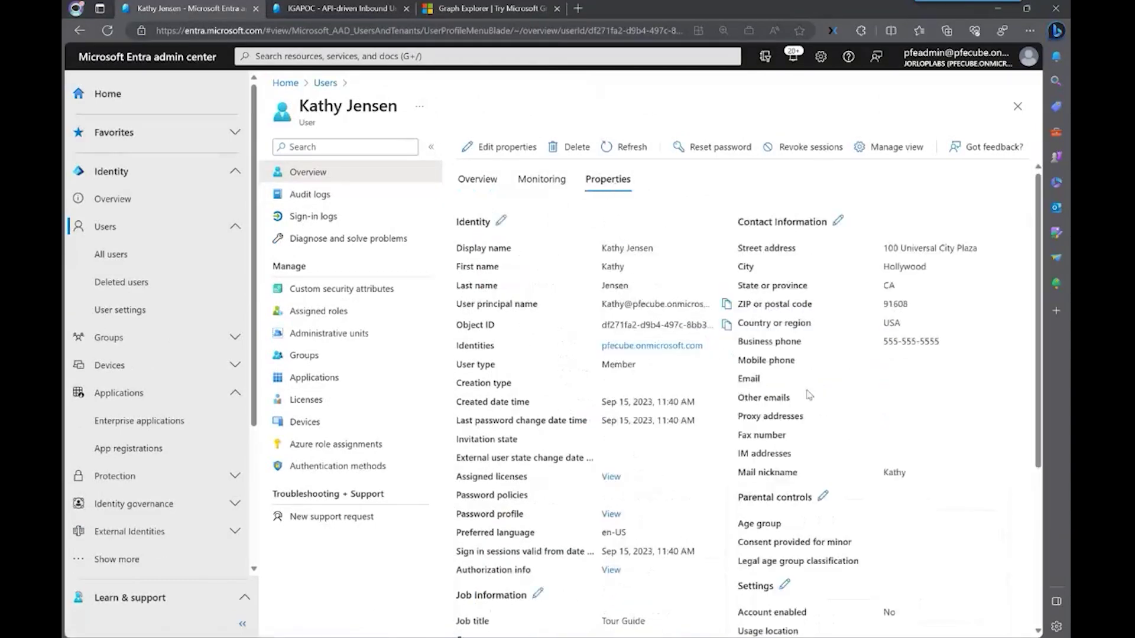
scroll(798, 396, down, 4)
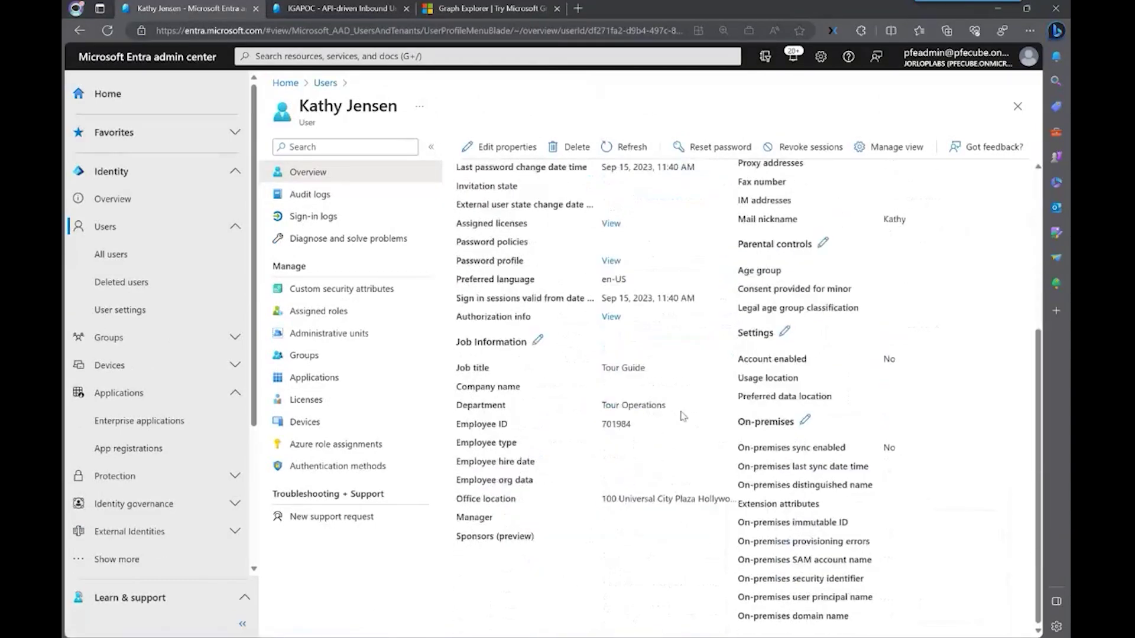
drag(678, 409, 449, 416)
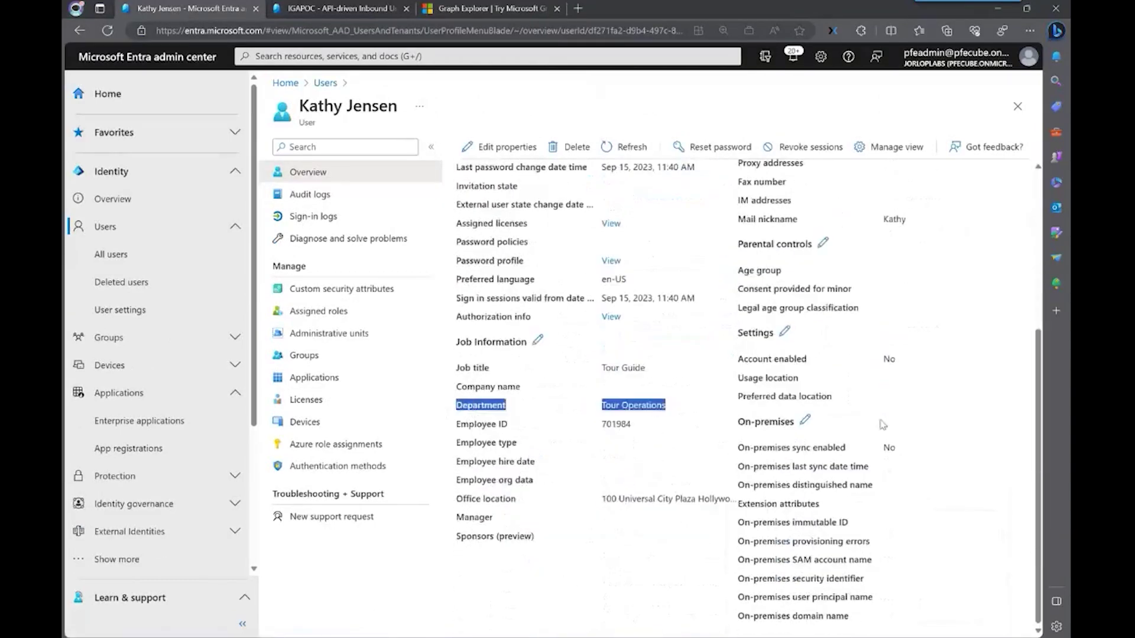
click(656, 433)
scroll(678, 436, up, 4)
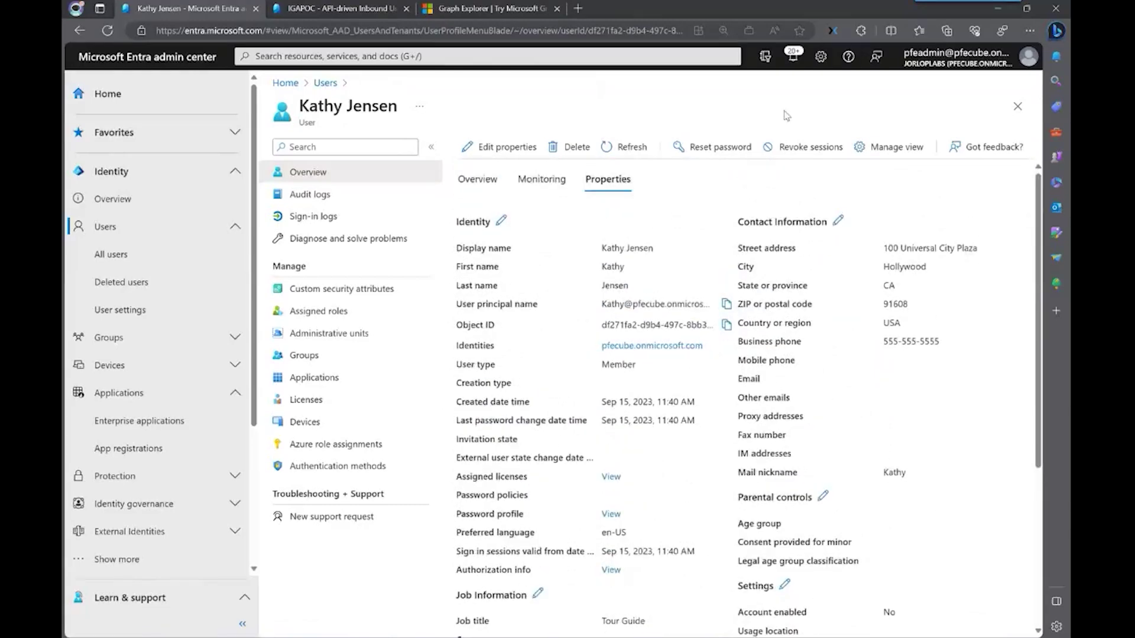
scroll(650, 345, down, 3)
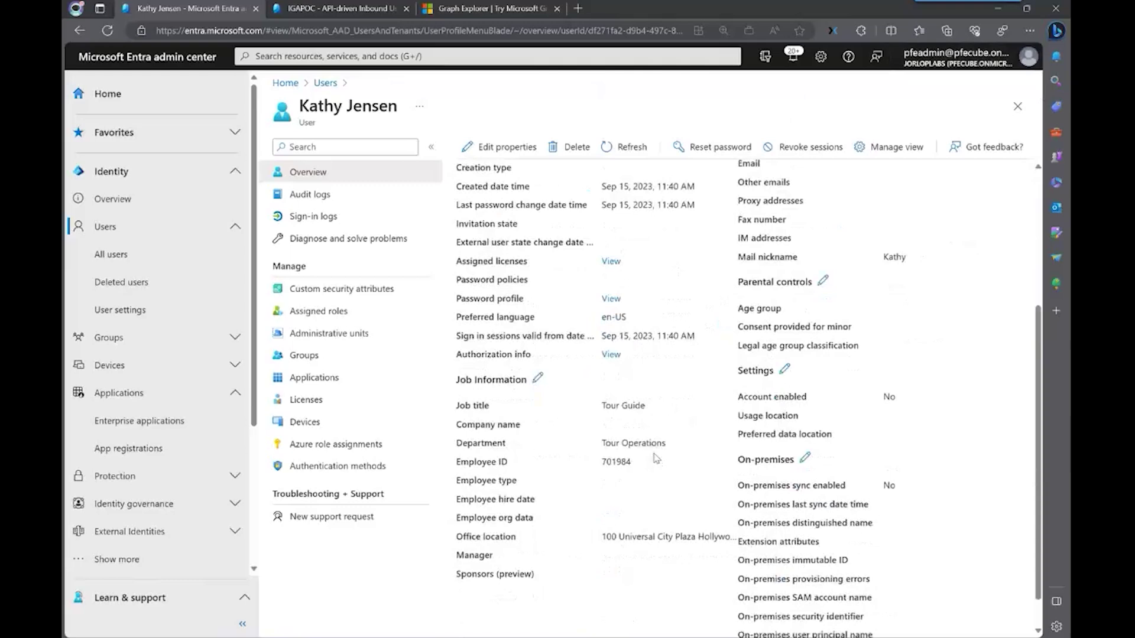
Copy the test user's Employee ID value
right_click(626, 460)
click(625, 461)
double_click(620, 462)
right_click(622, 461)
click(703, 206)
key(alt+Tab)
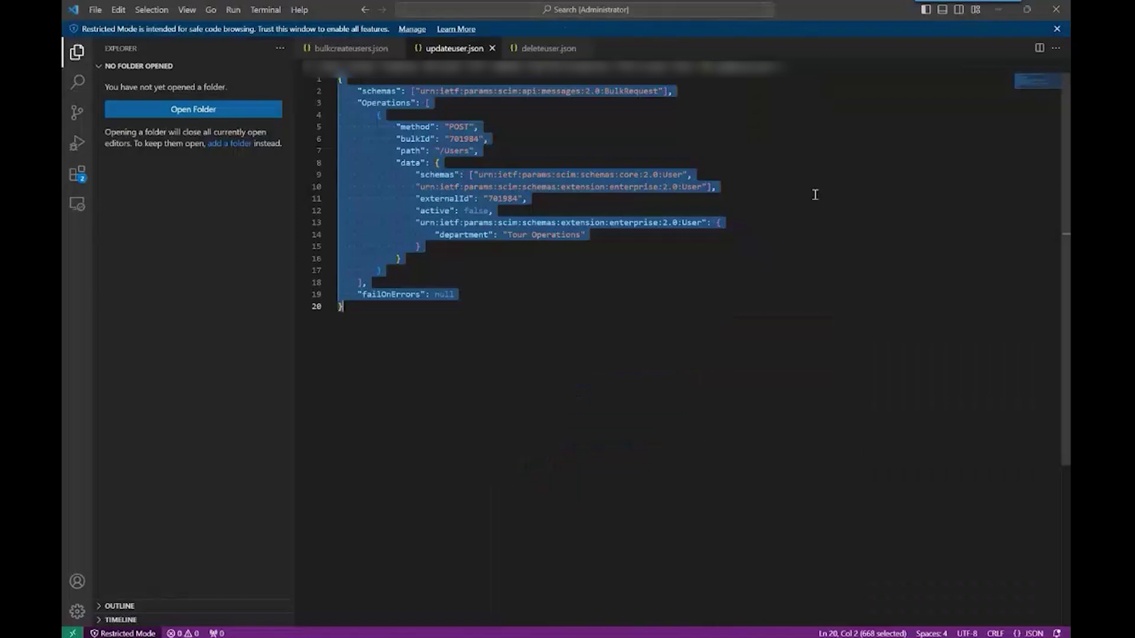
In deleteuser.json, replace the bulkId and externalId values with the copied employee ID
click(816, 197)
click(542, 48)
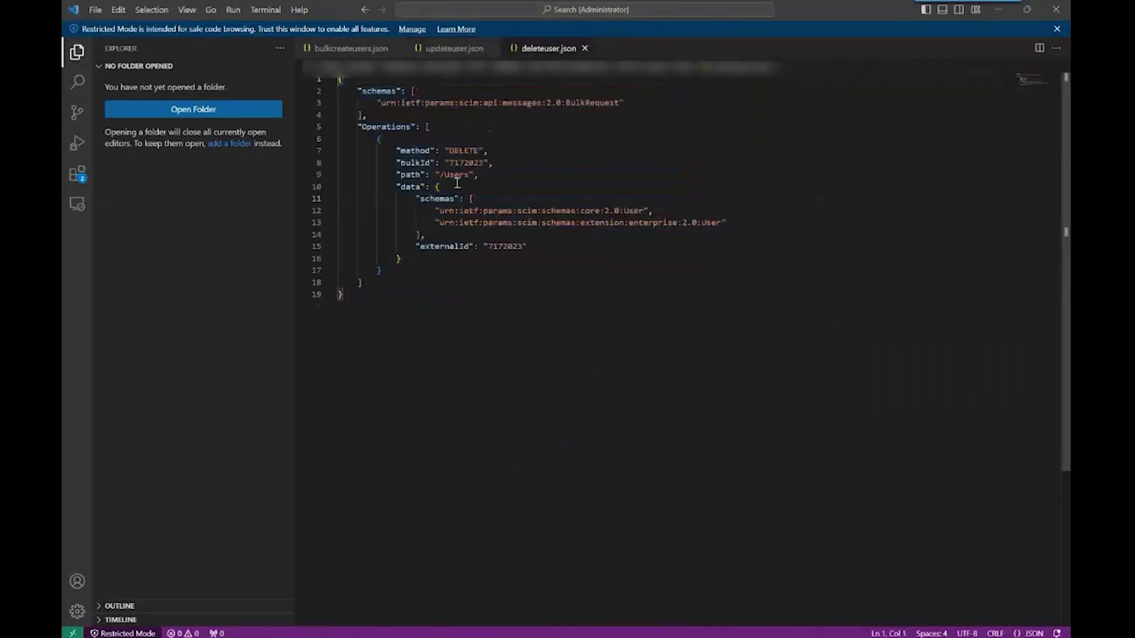
click(464, 162)
double_click(464, 162)
key(ctrl+v)
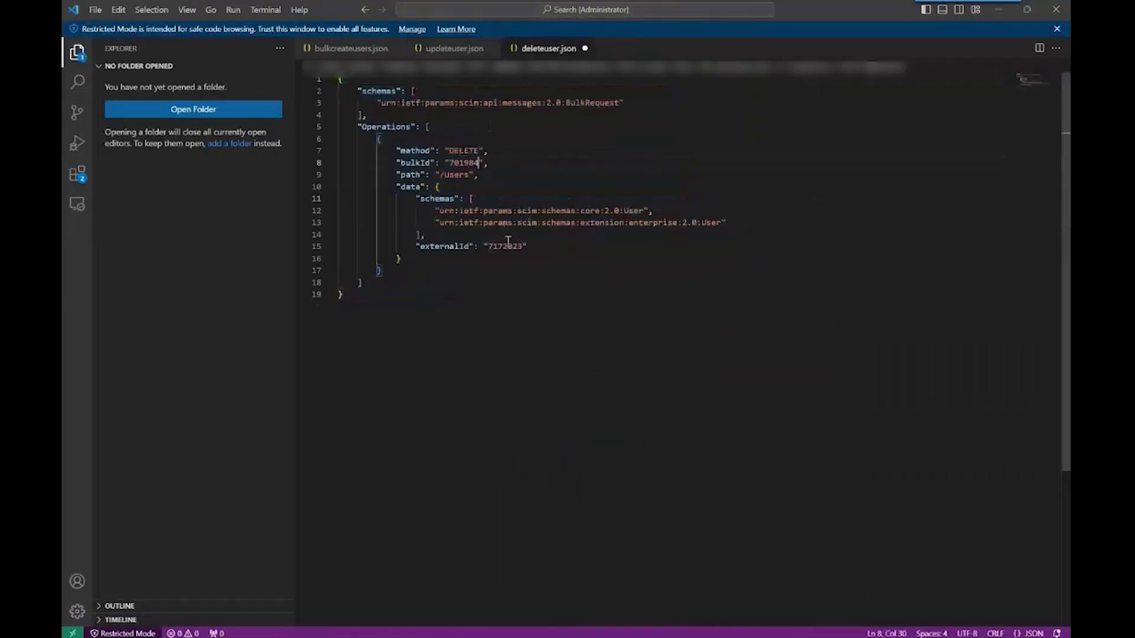
double_click(507, 246)
key(ctrl+v)
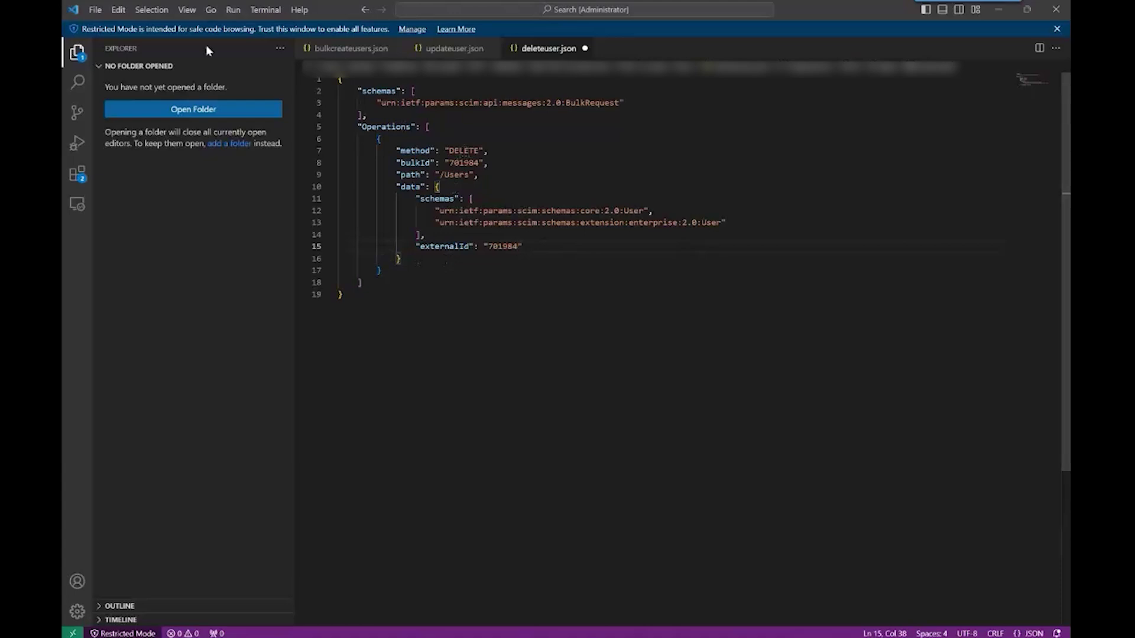
Save deleteuser.json and copy the whole delete request
click(96, 9)
click(148, 212)
key(ctrl+a)
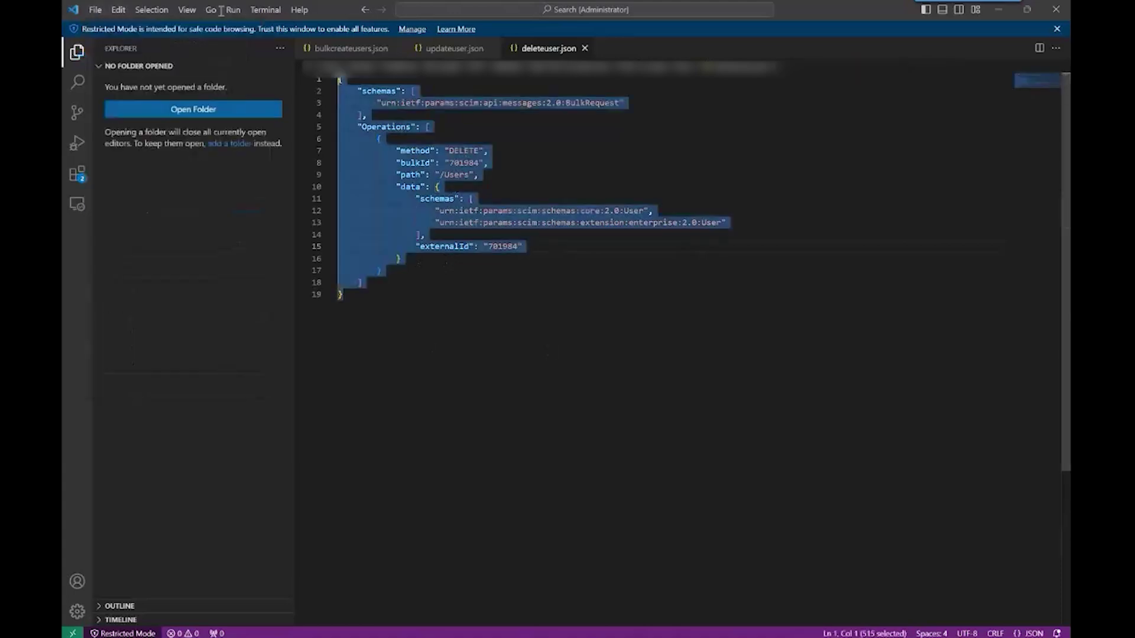
click(1003, 15)
Replace the request body with the DELETE bulk JSON and send it, getting 202 Accepted
click(486, 8)
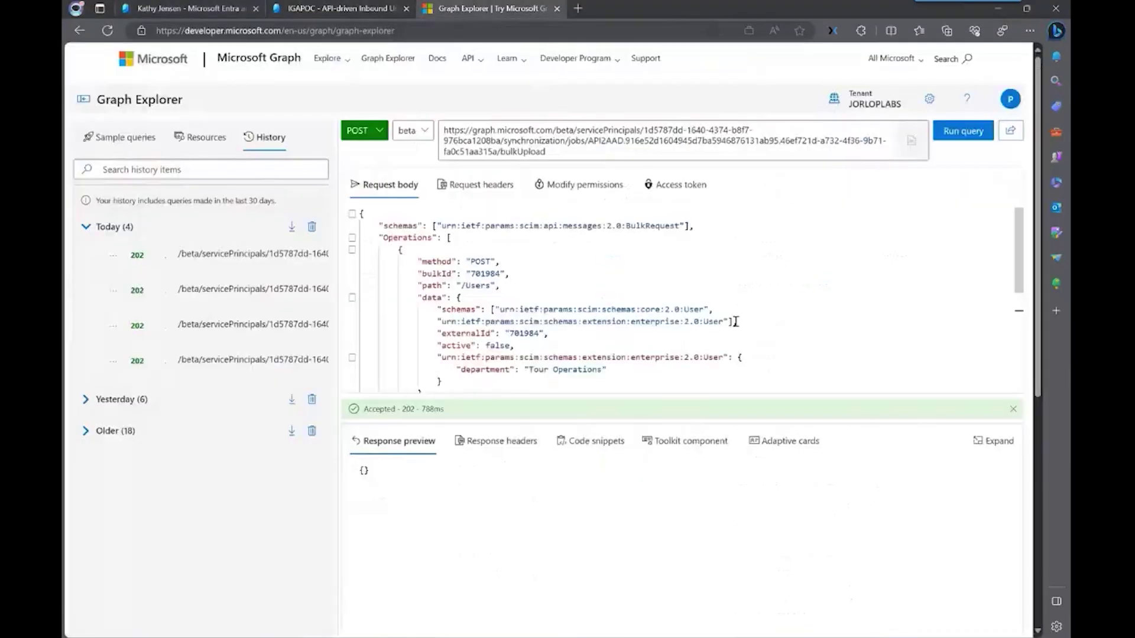
key(ctrl+a)
key(ctrl+v)
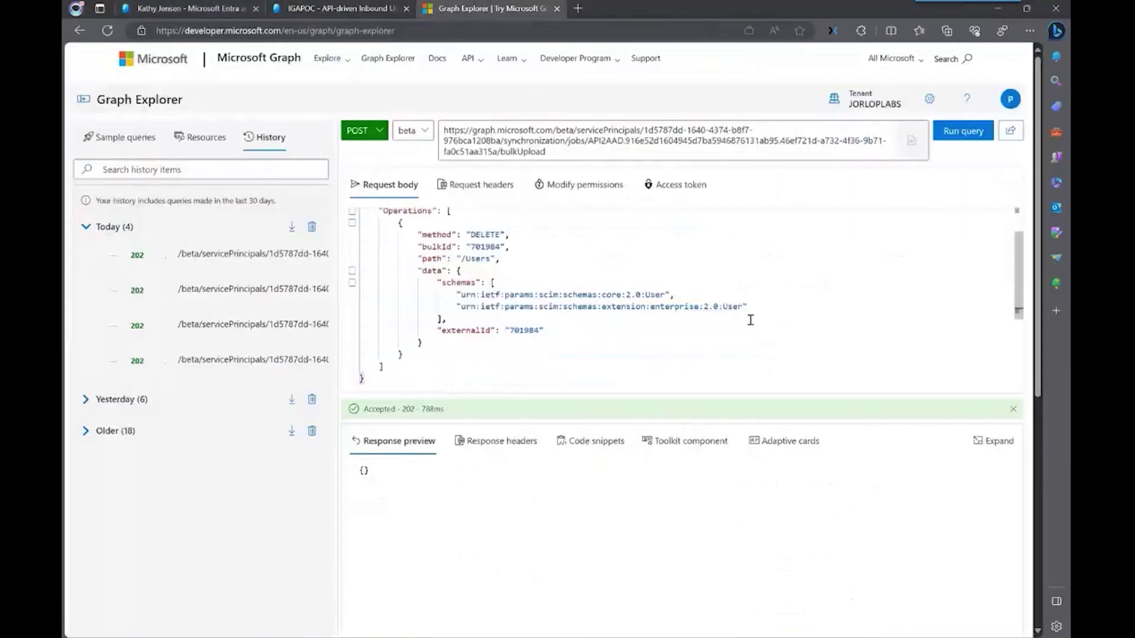
click(961, 132)
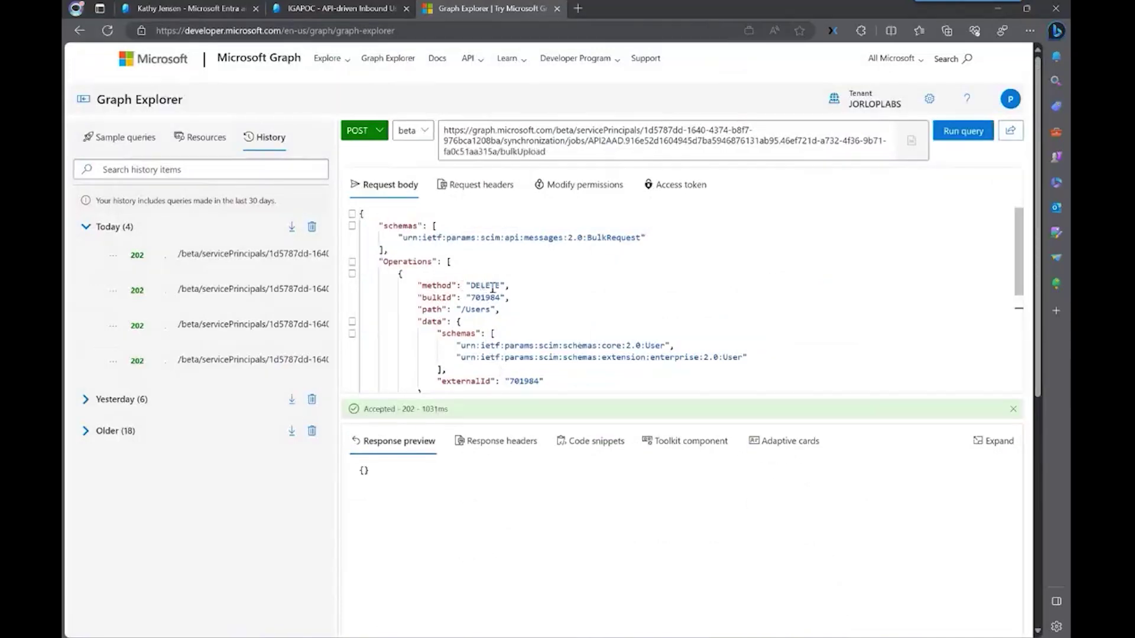
click(176, 8)
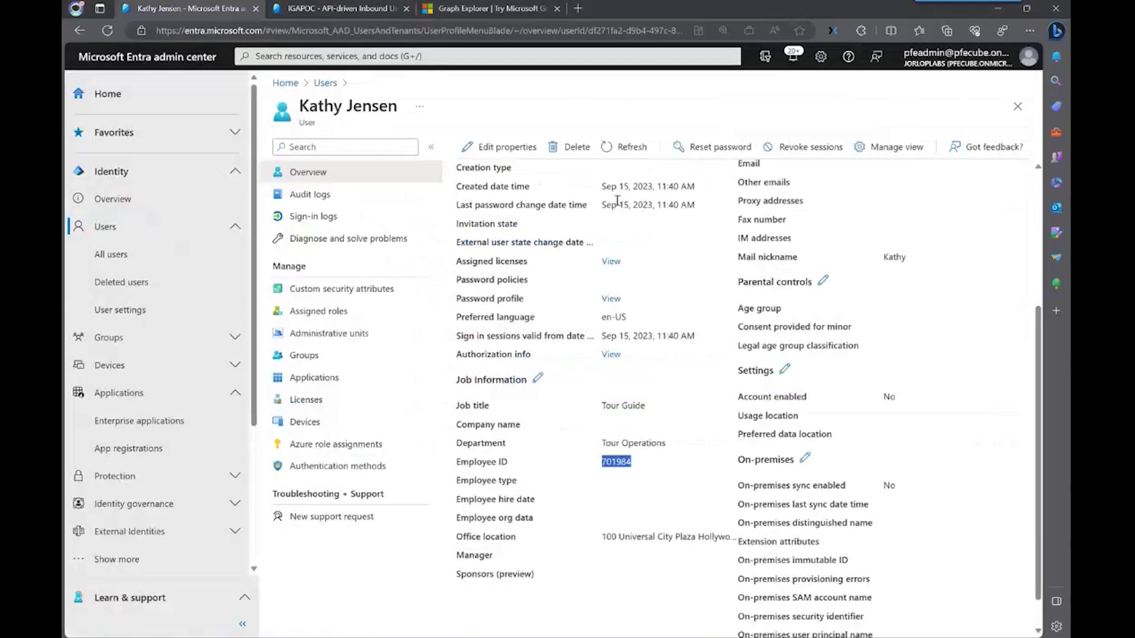
Return to the All users list and refresh it to check the test user was deleted
double_click(320, 105)
click(325, 83)
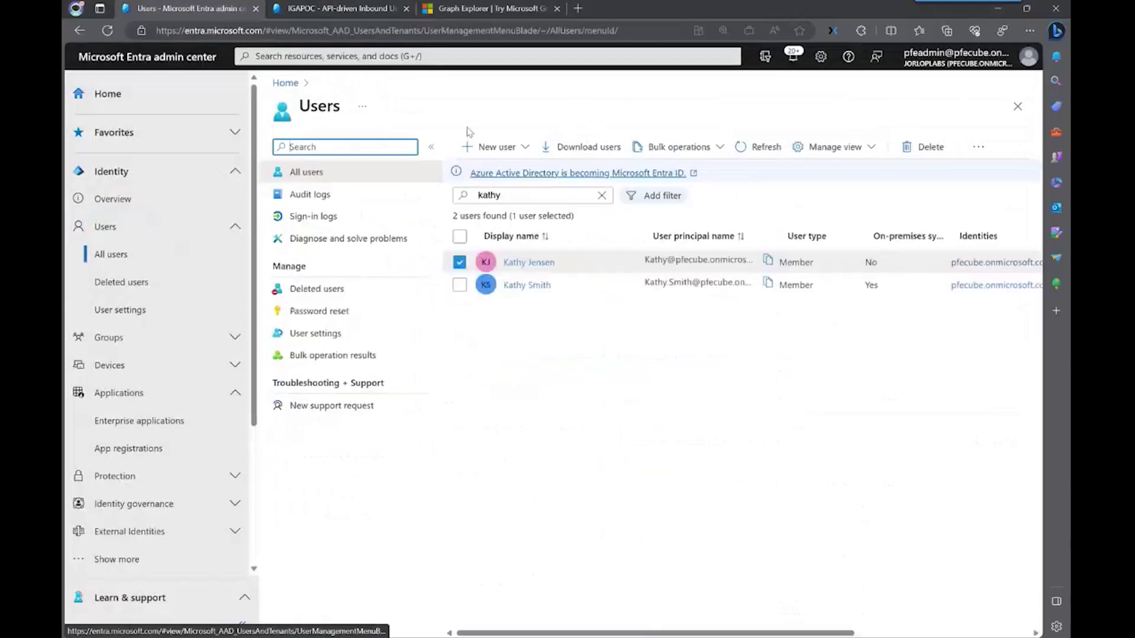
click(764, 150)
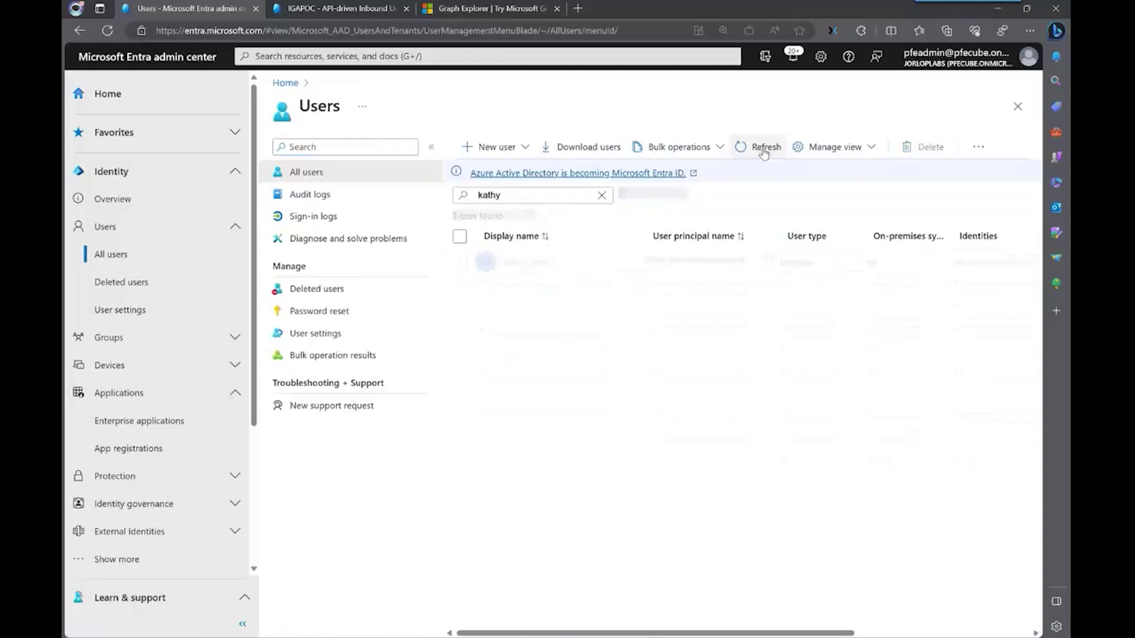